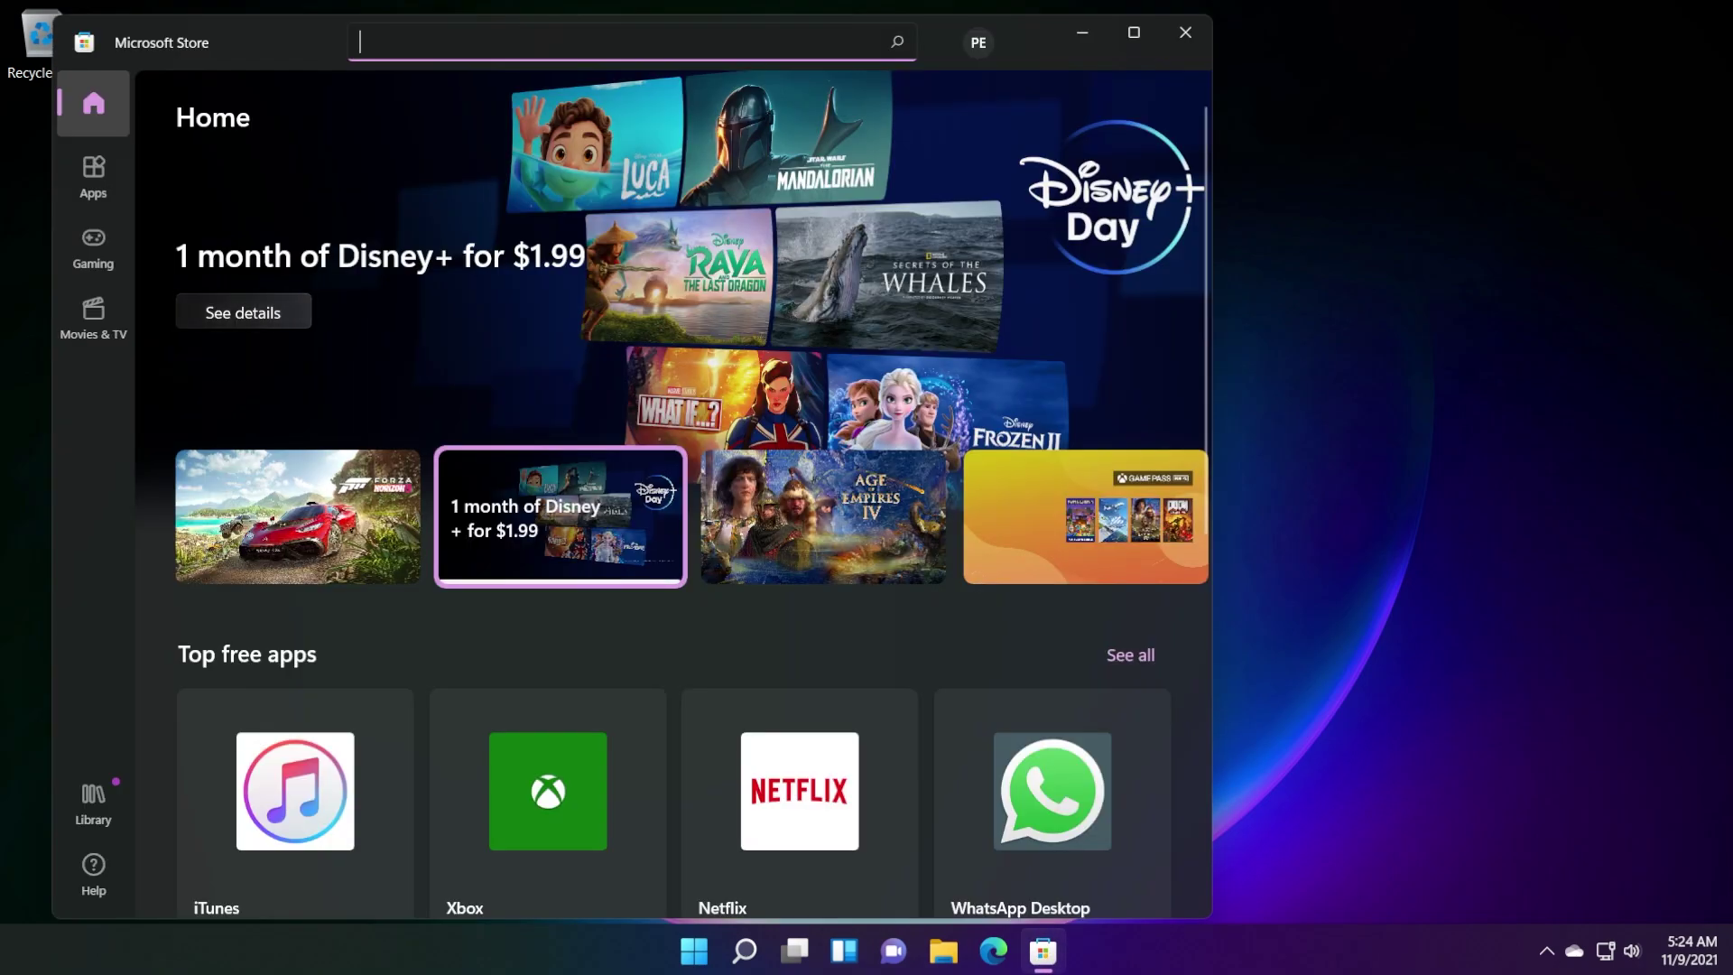
Search the Store for 'roundedtb' and launch the RoundedTB app from its page.
{"action": "type", "text": "roundedtb"}
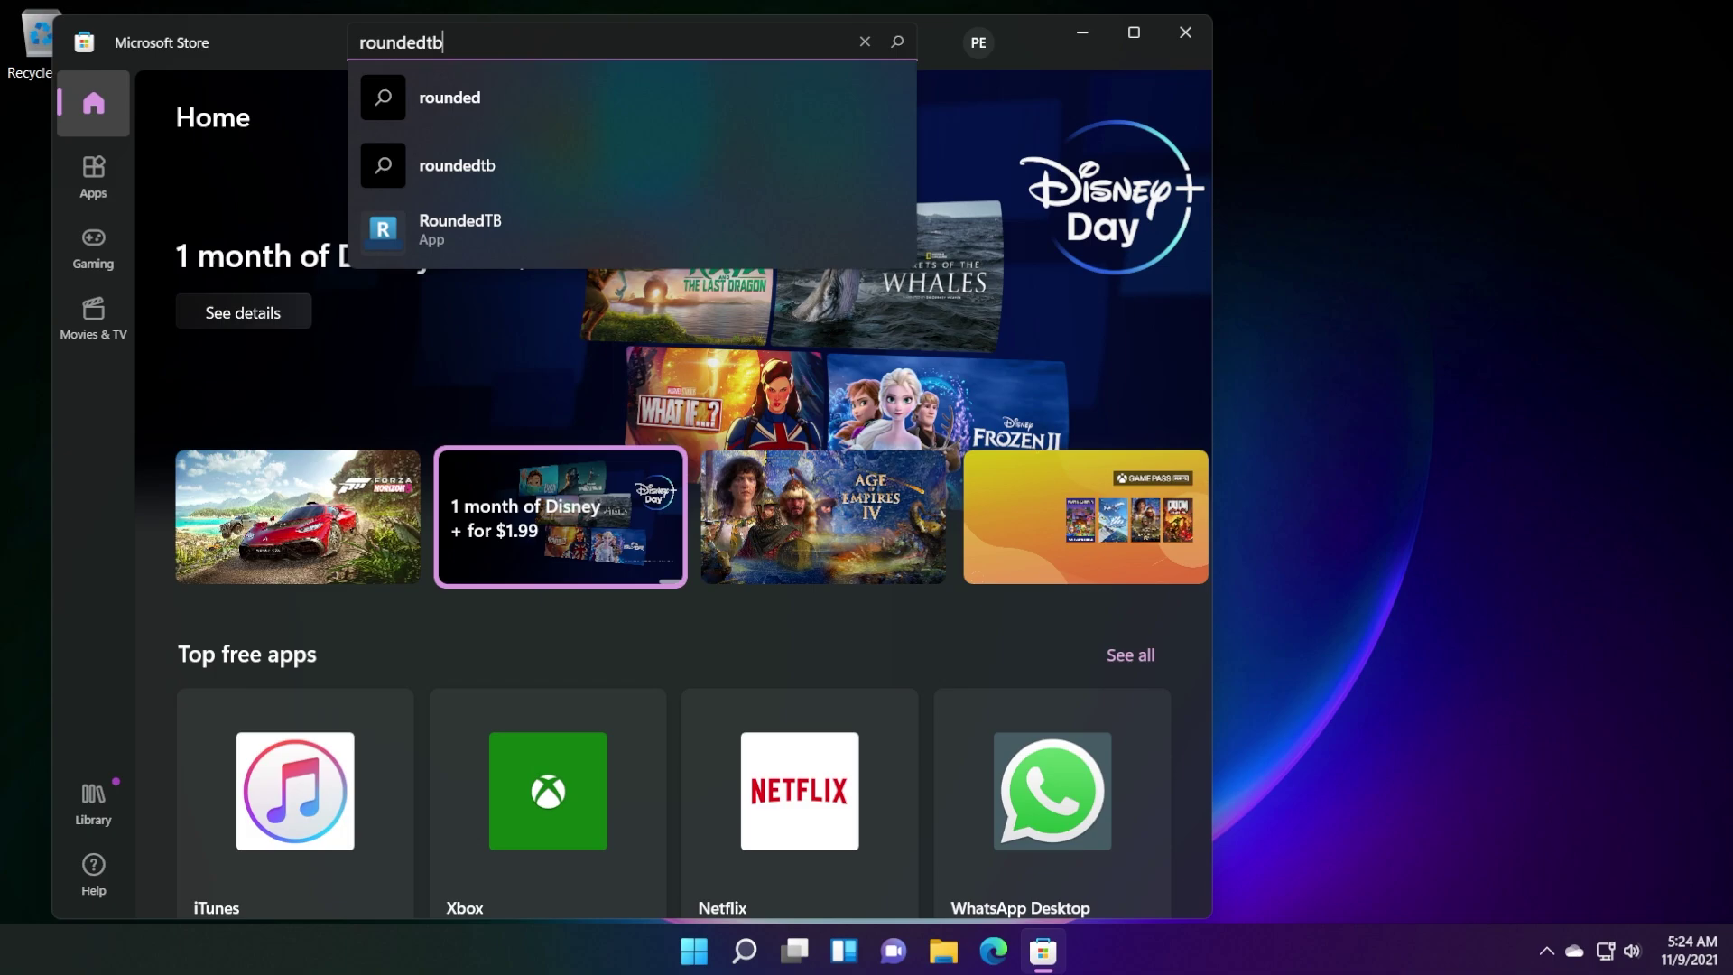
{"action": "left_click", "coordinate": [453, 160]}
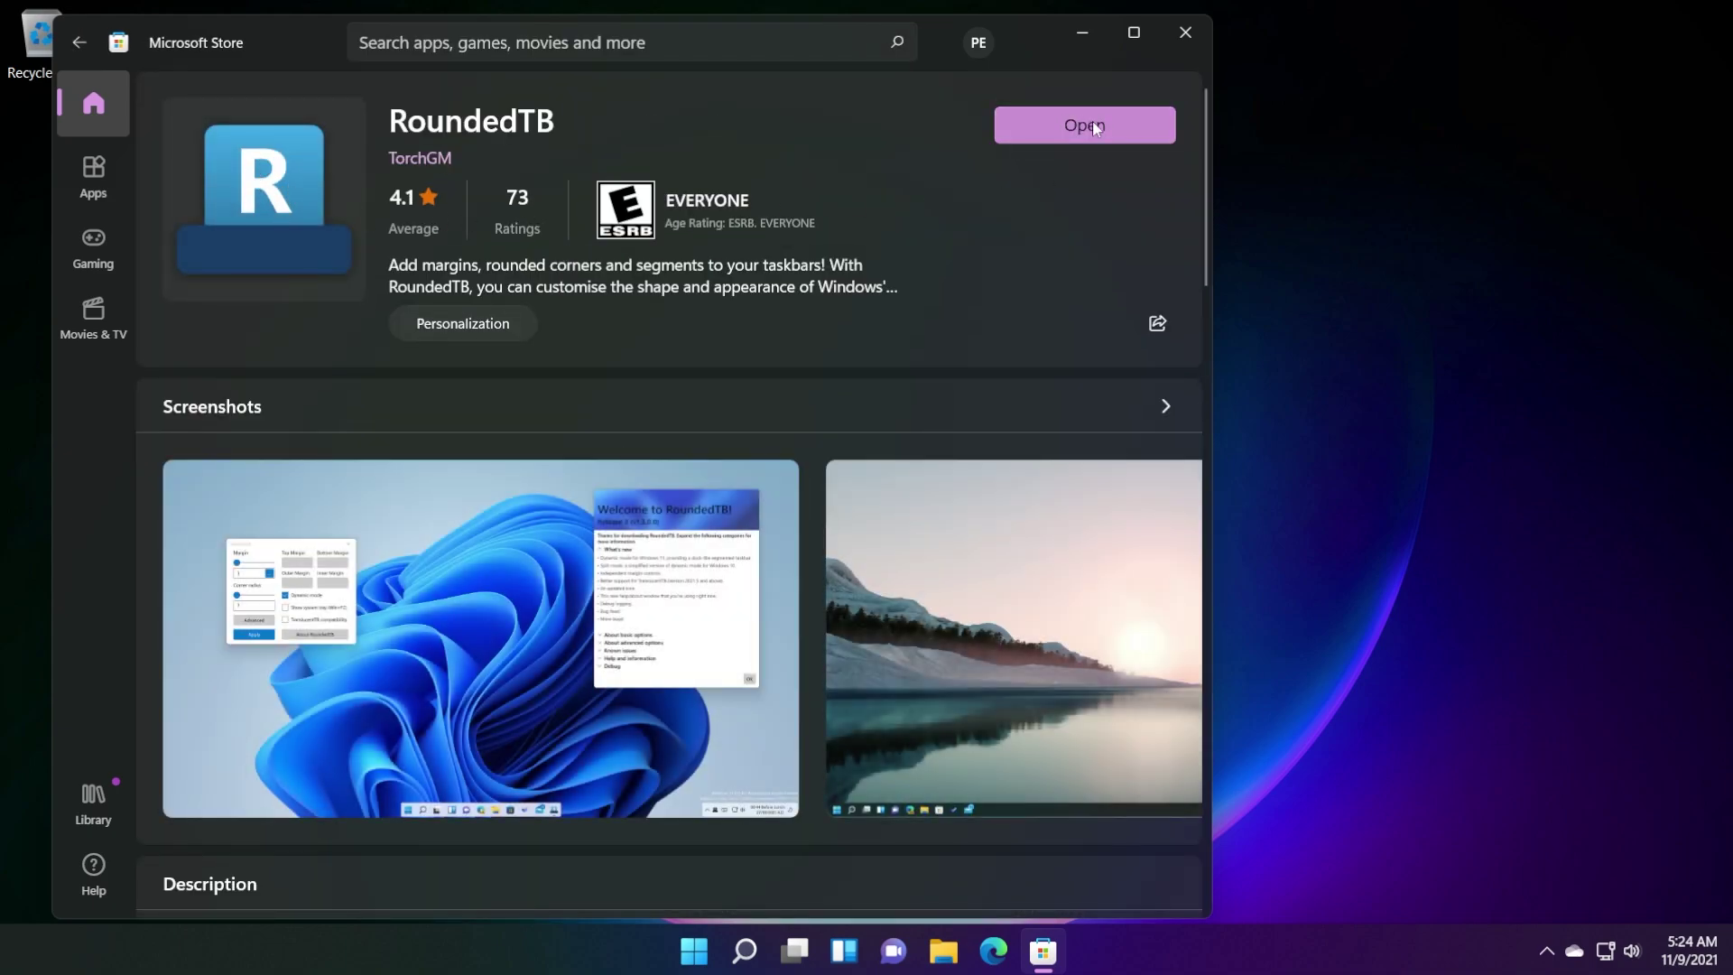
{"action": "left_click", "coordinate": [1087, 124]}
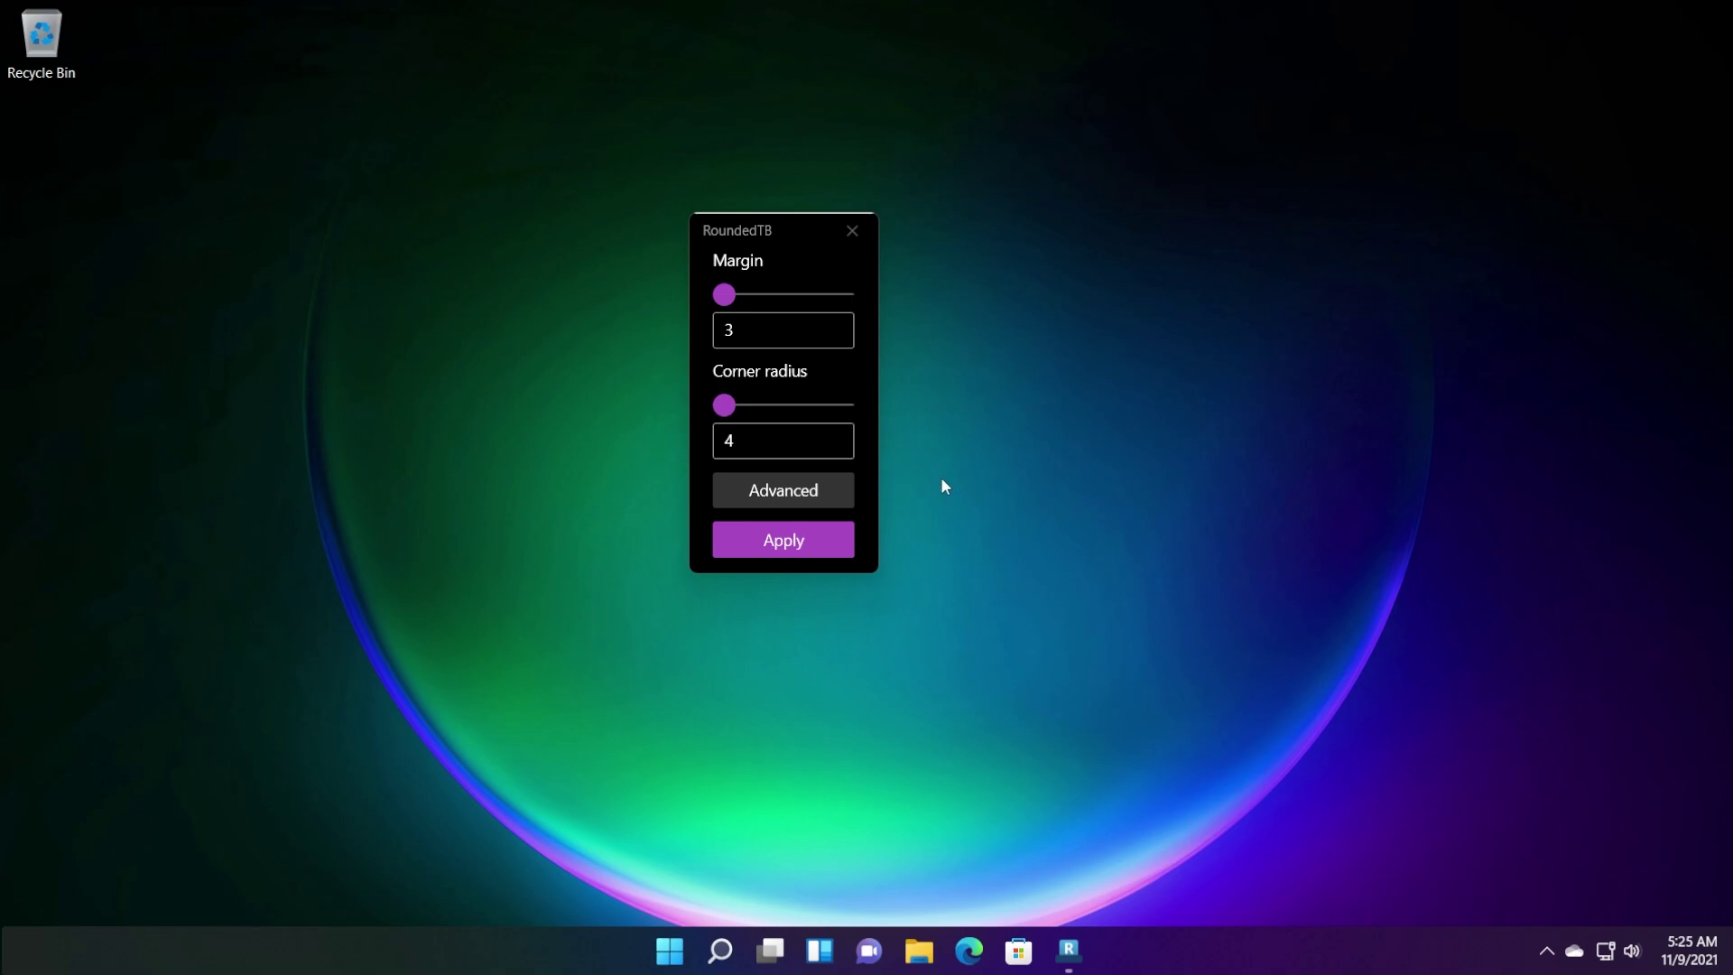
Replace the corner radius value 4 with 25 and apply it.
{"action": "left_click_drag", "start_coordinate": [777, 442], "coordinate": [712, 420]}
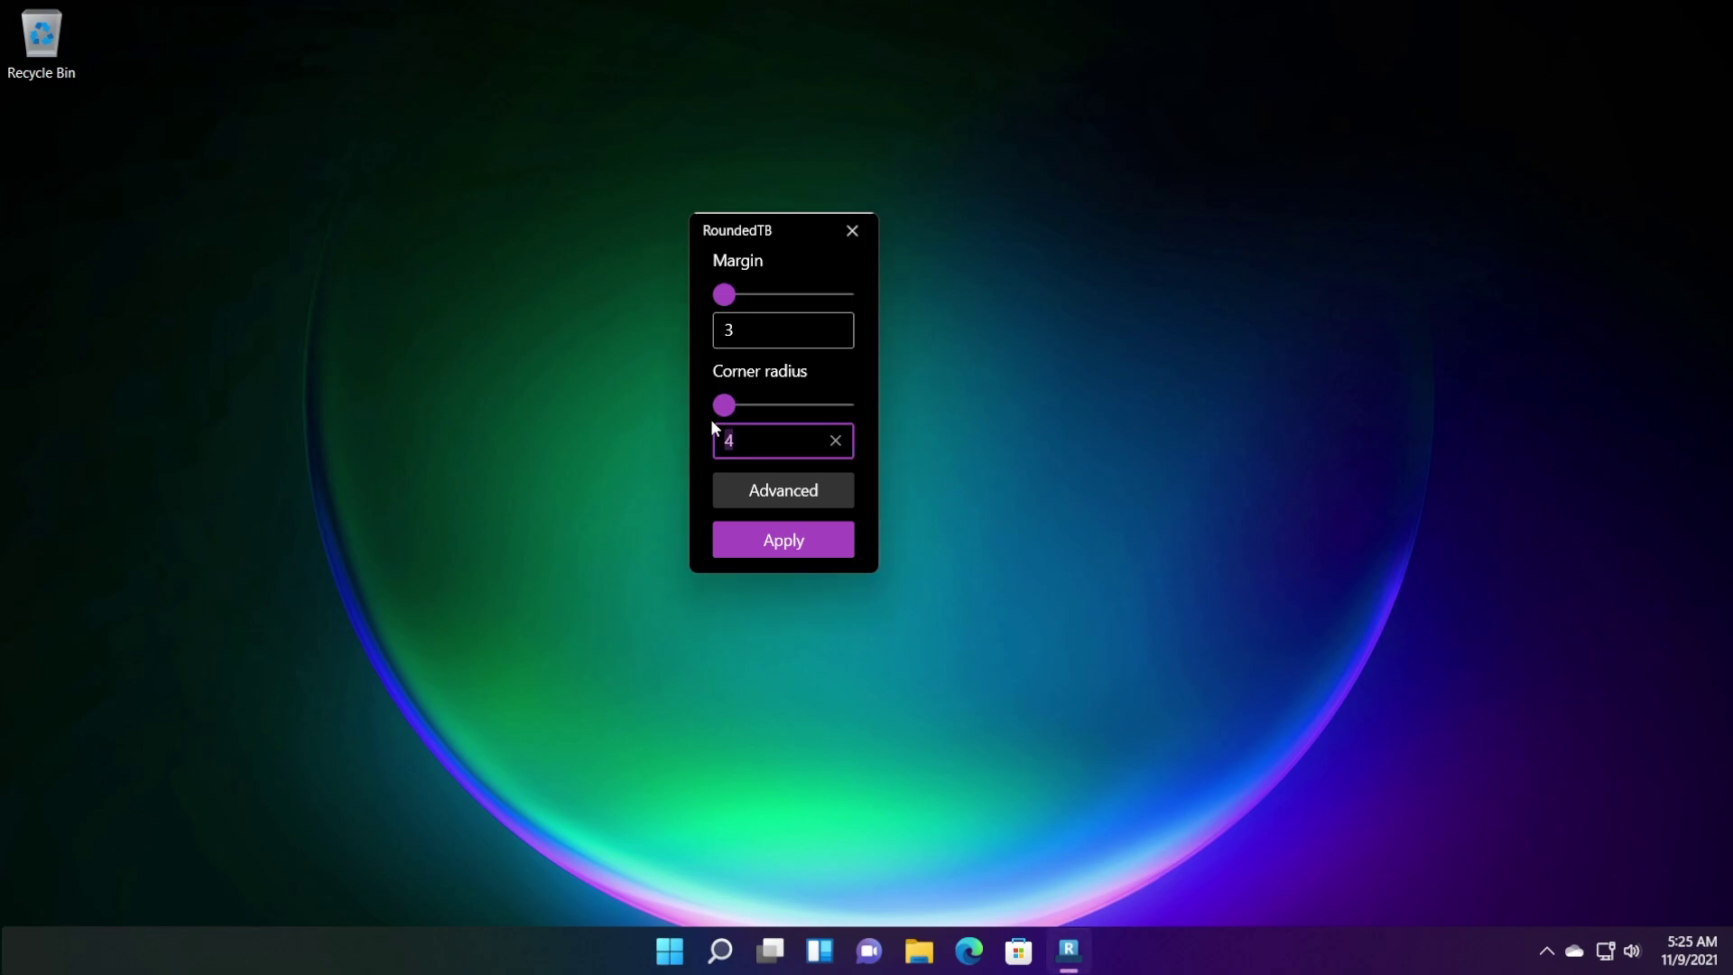
{"action": "type", "text": "25"}
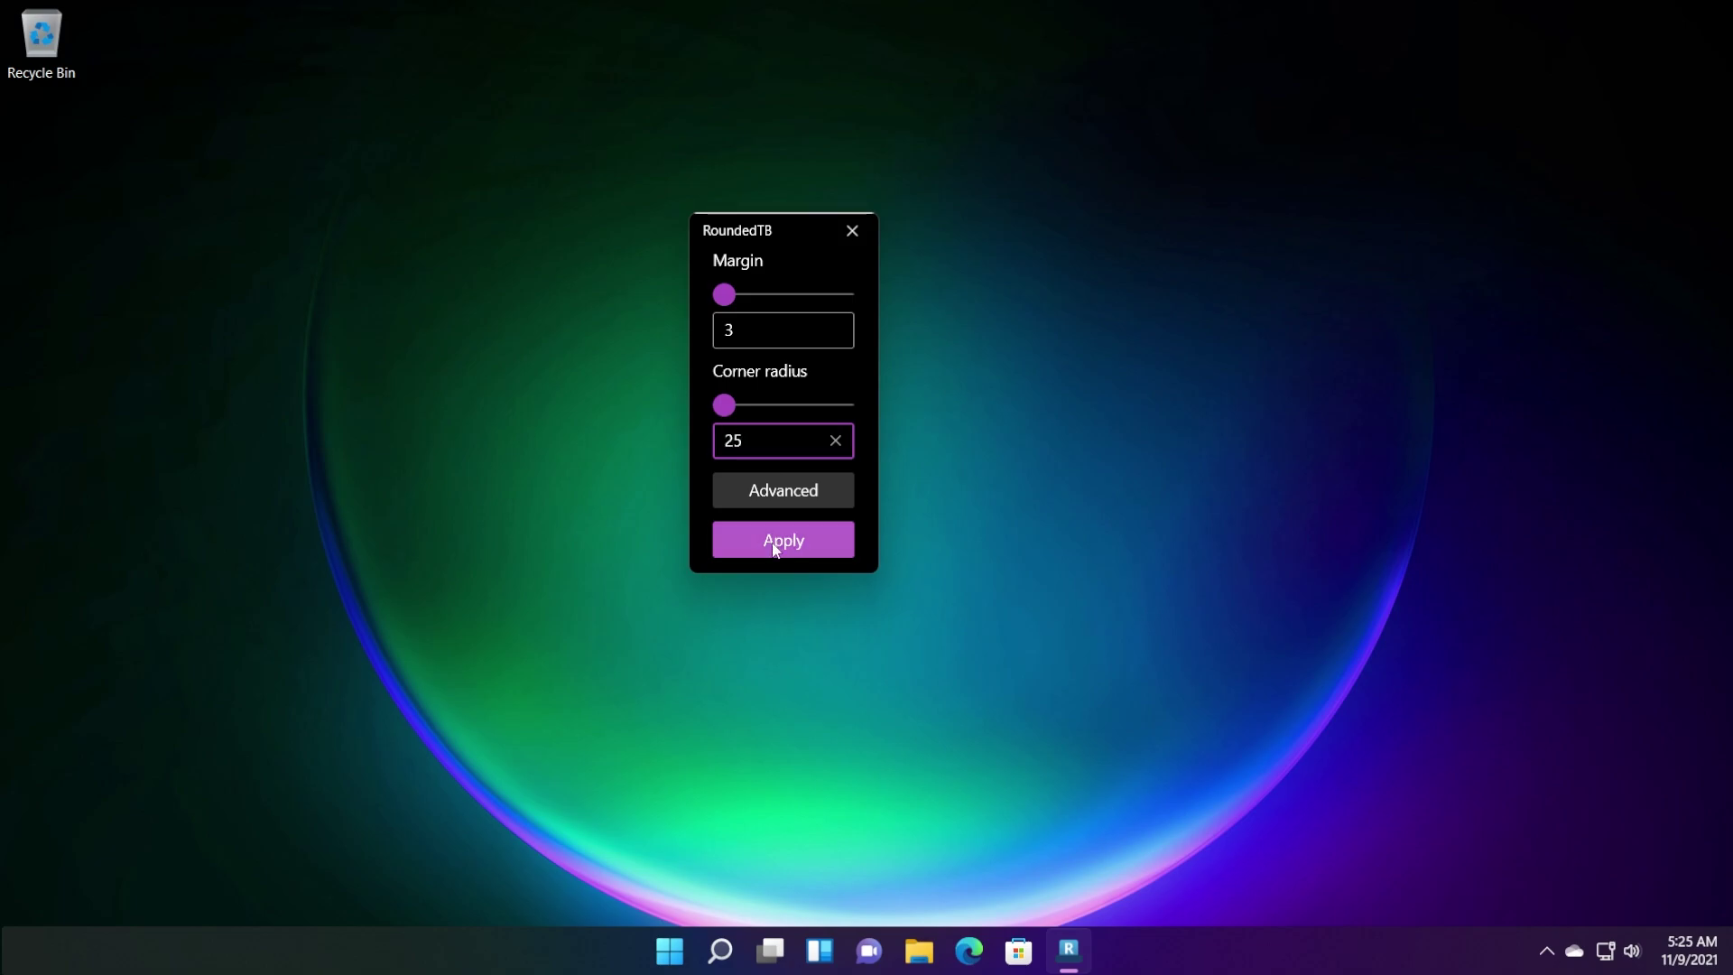
{"action": "left_click", "coordinate": [774, 548]}
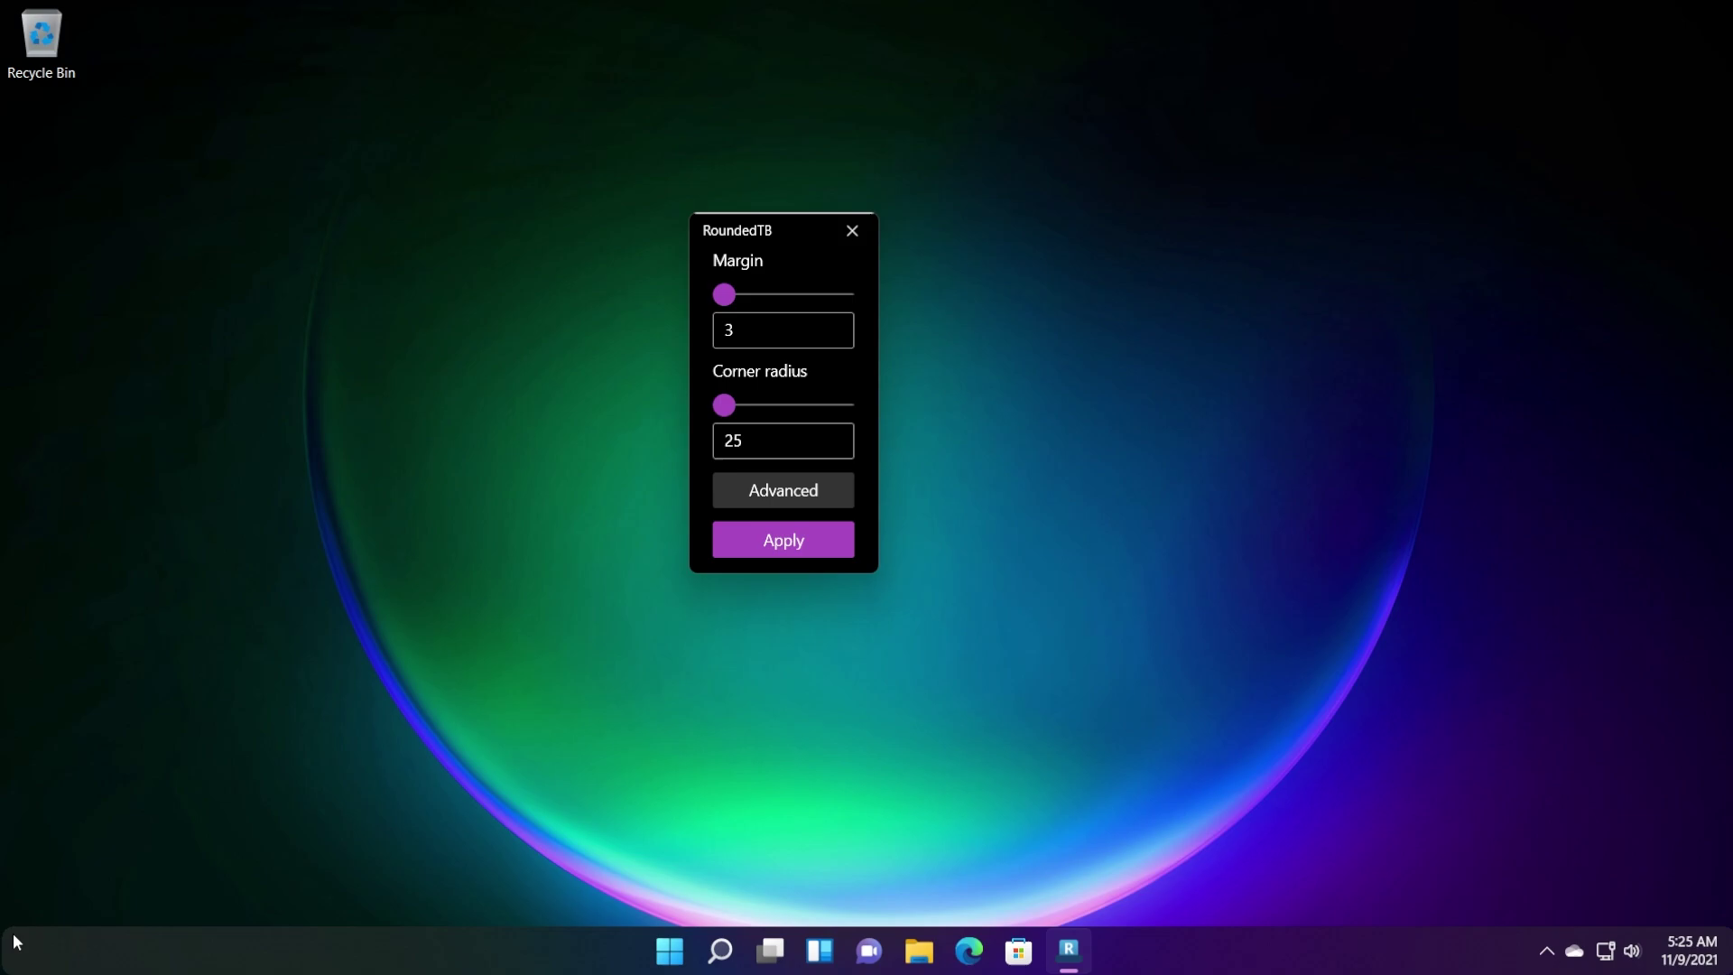
Under Advanced options, enable Dynamic mode and Show system tray.
{"action": "left_click", "coordinate": [785, 495]}
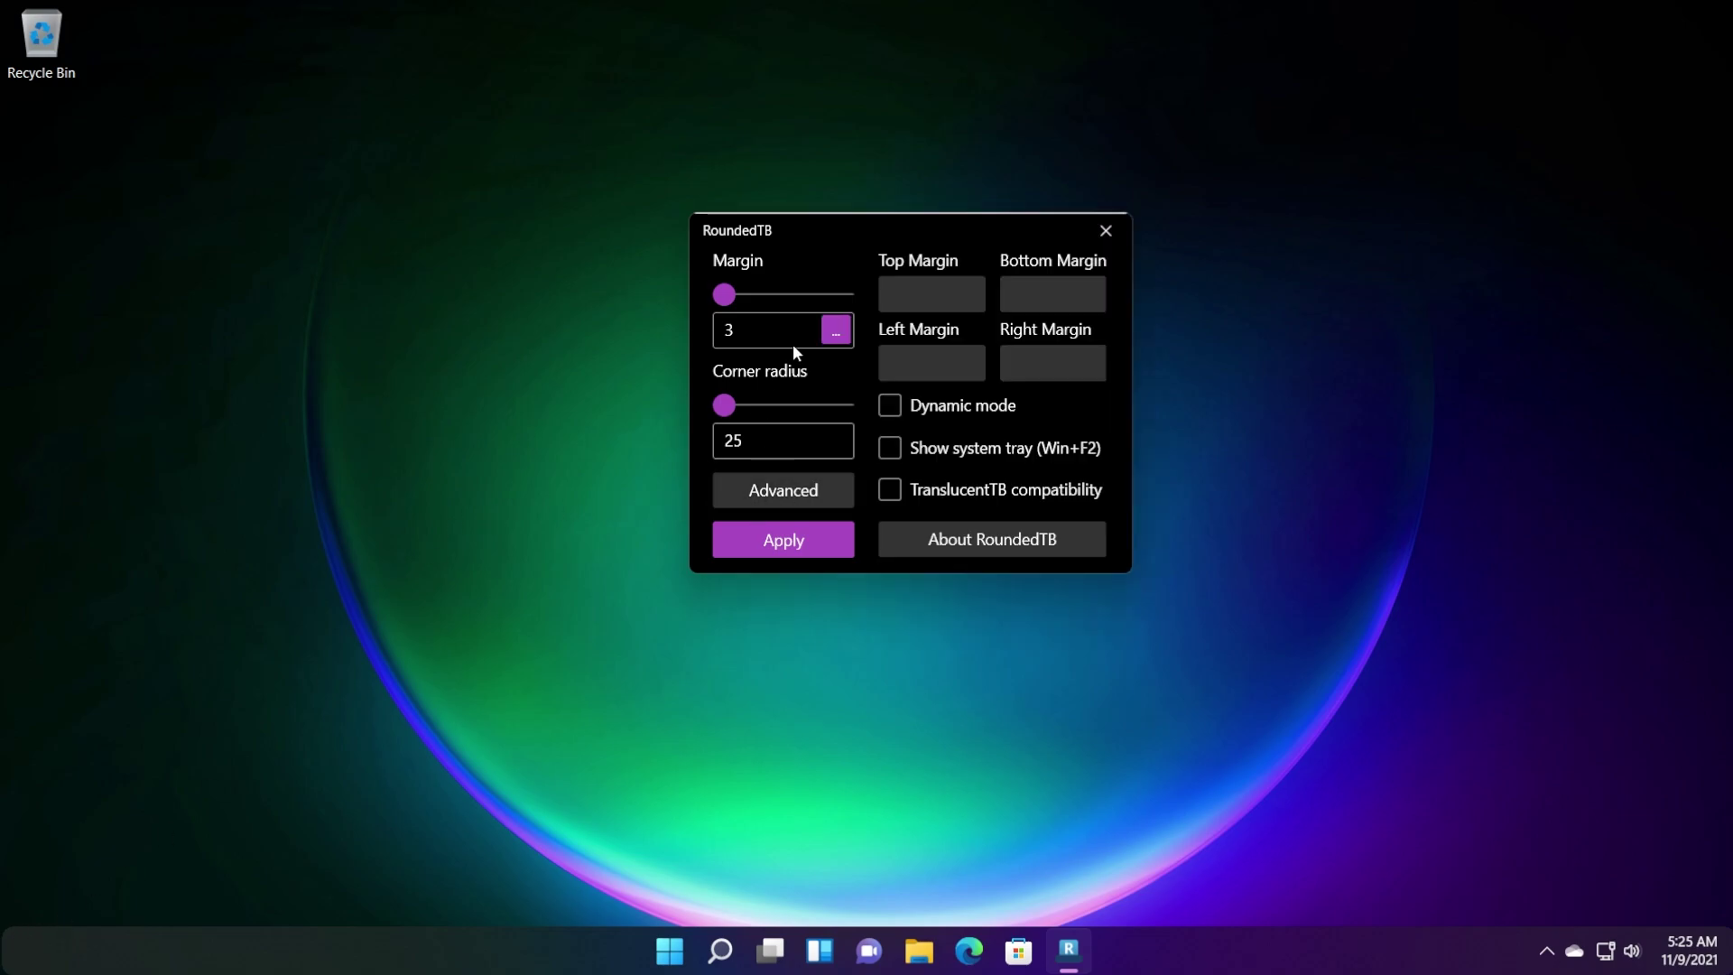
{"action": "left_click", "coordinate": [607, 401]}
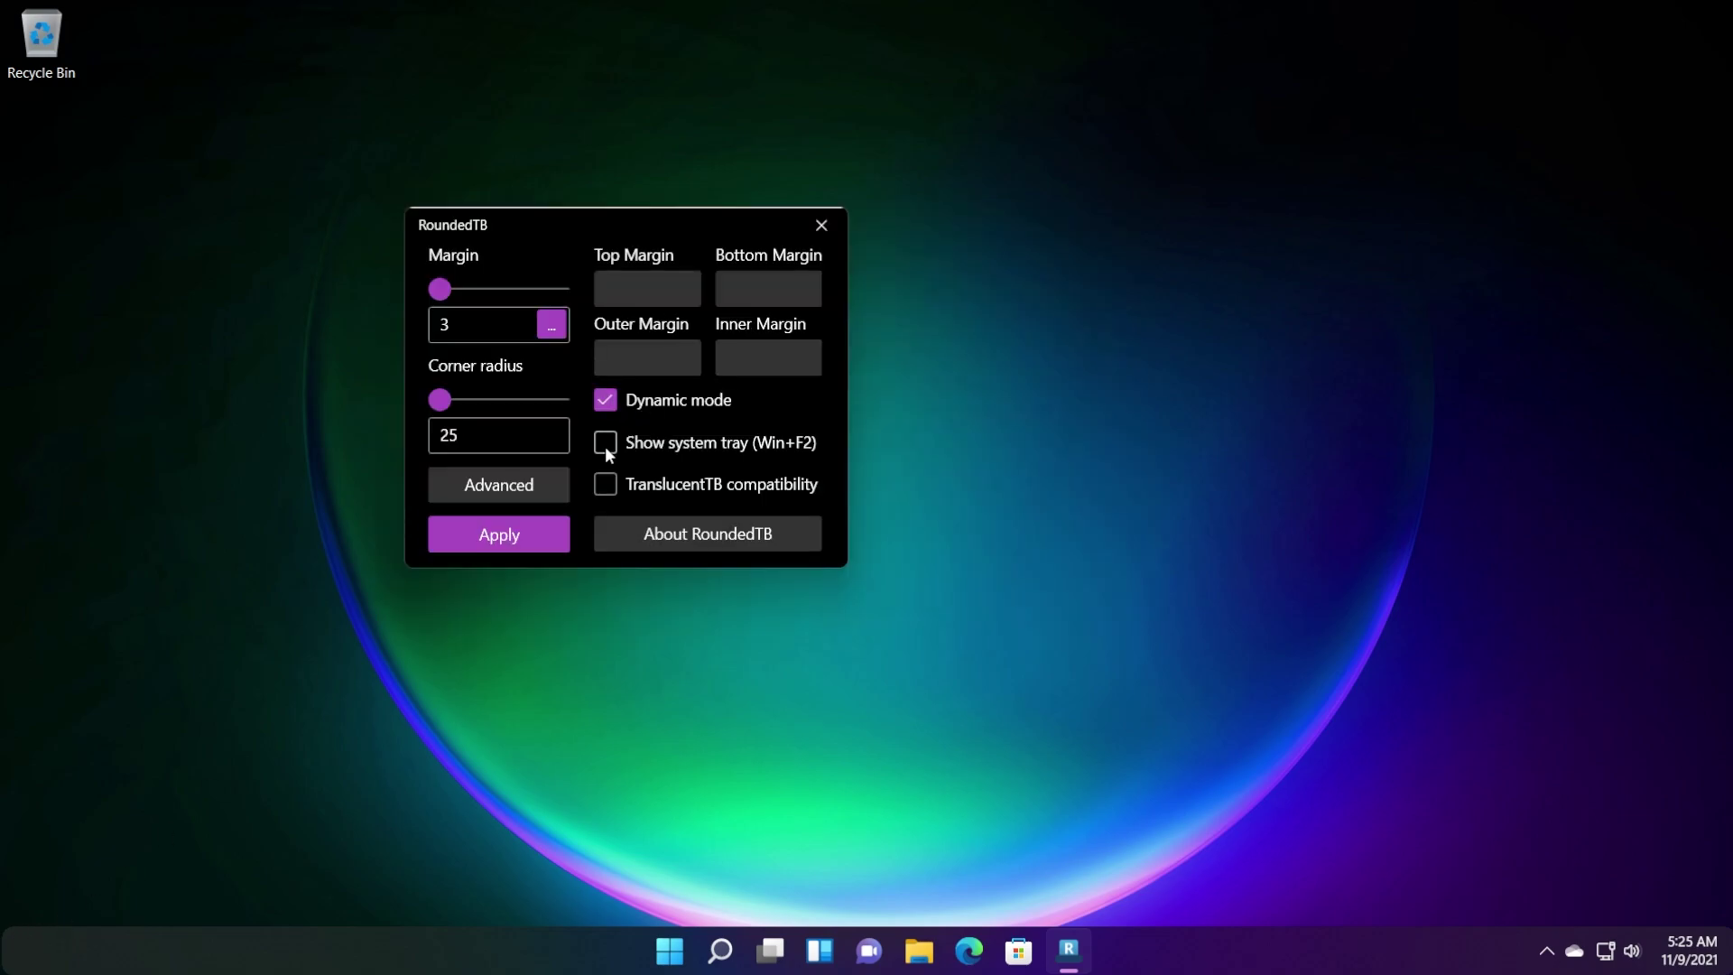
{"action": "left_click", "coordinate": [500, 531]}
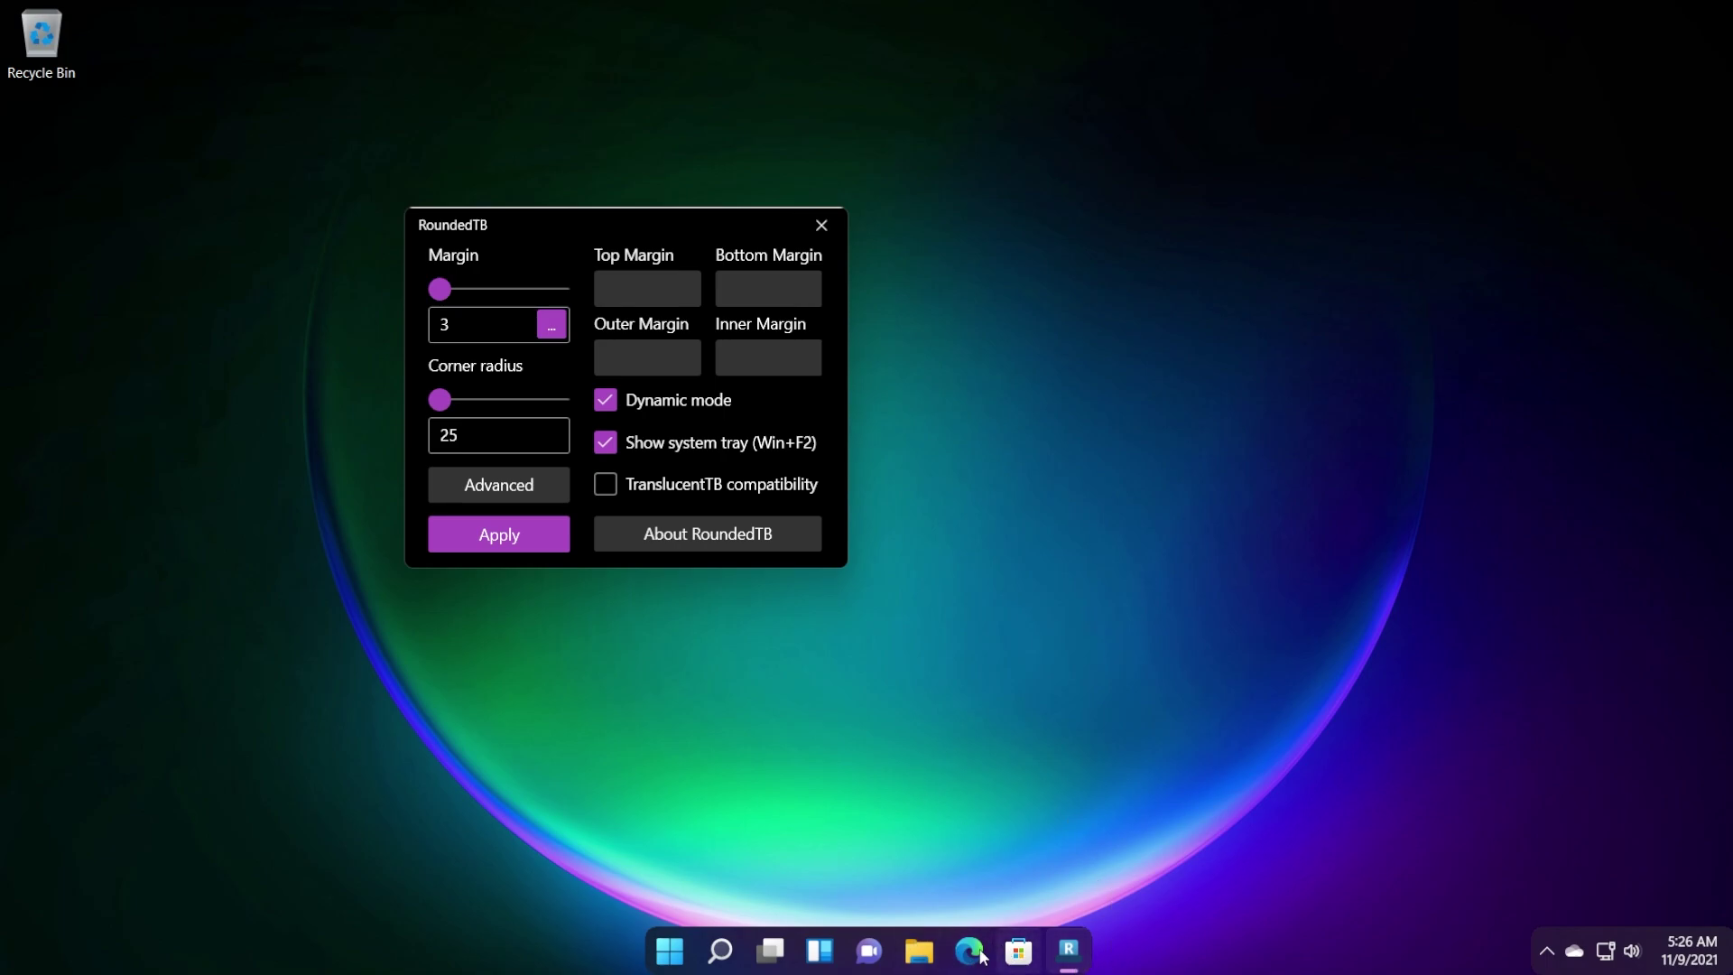
{"action": "left_click", "coordinate": [720, 949]}
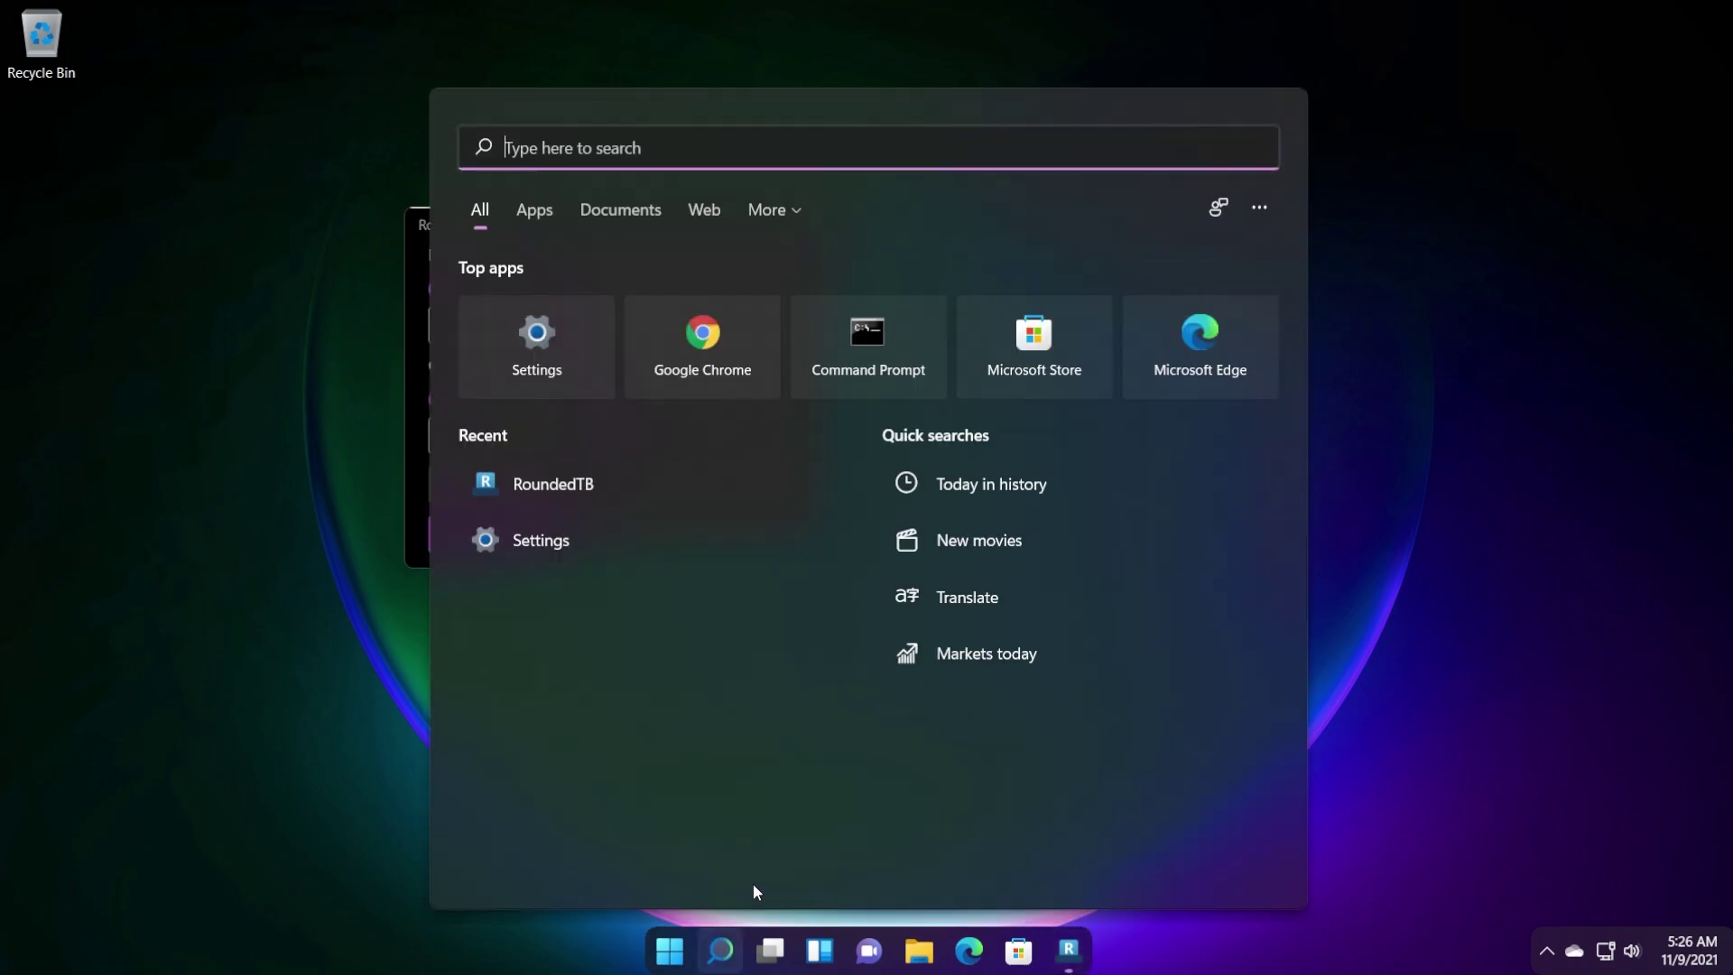
{"action": "type", "text": "ch"}
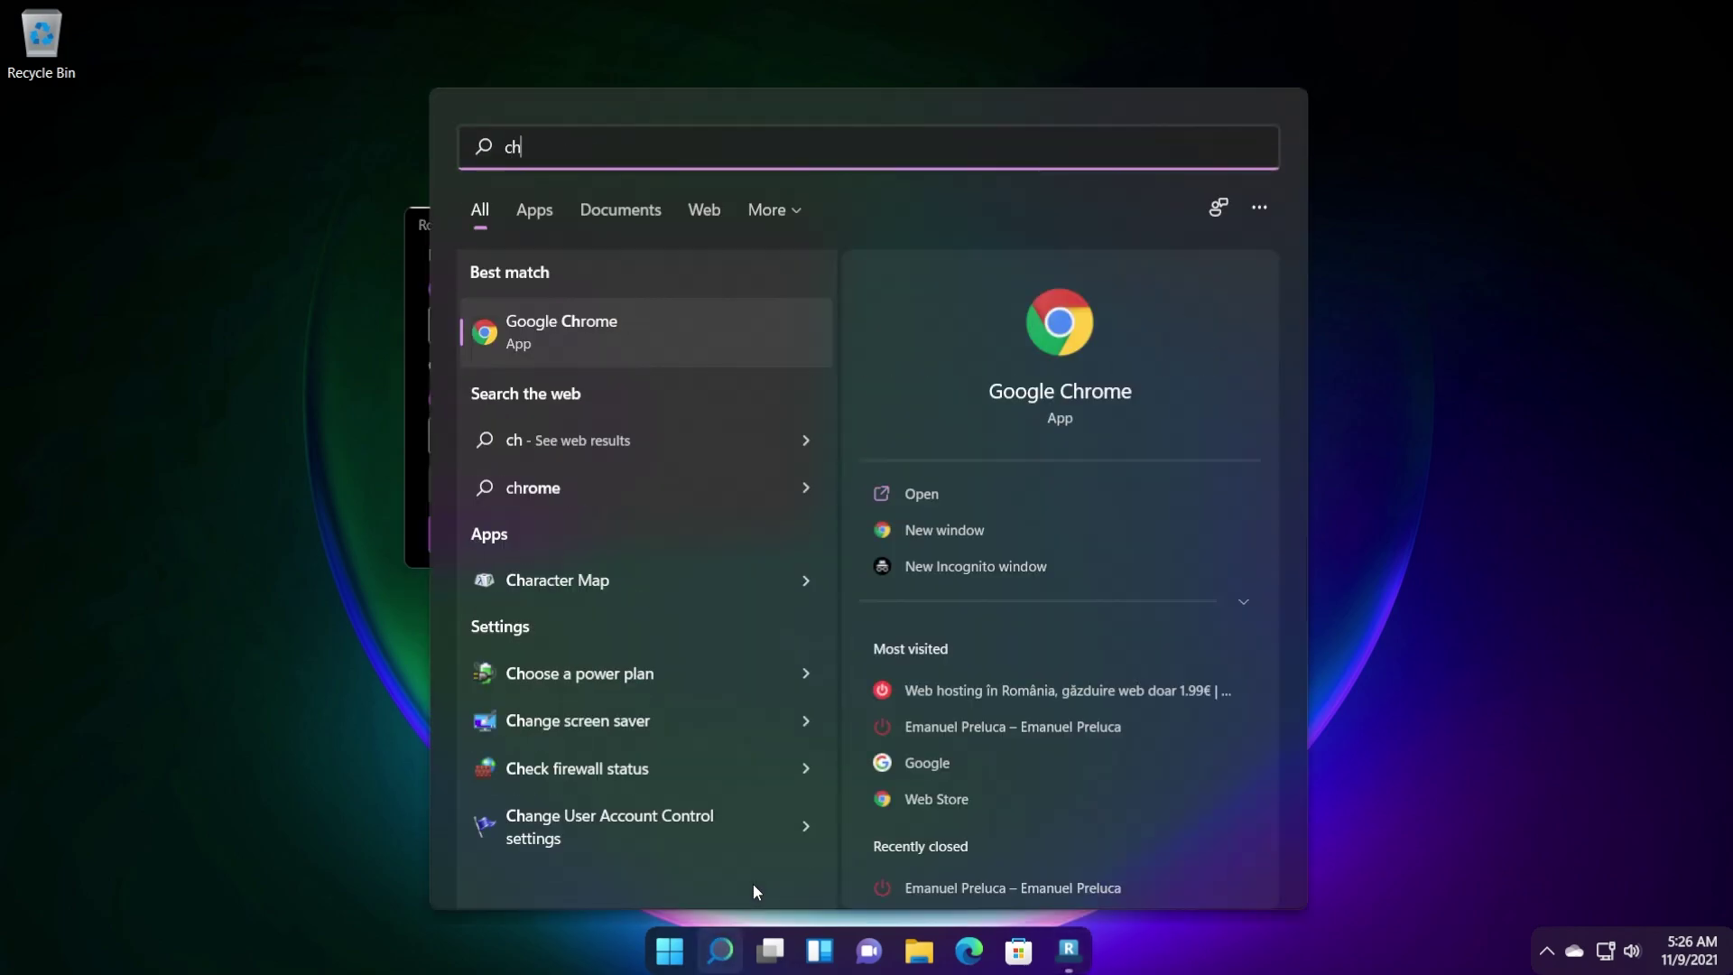
{"action": "key", "text": "Return"}
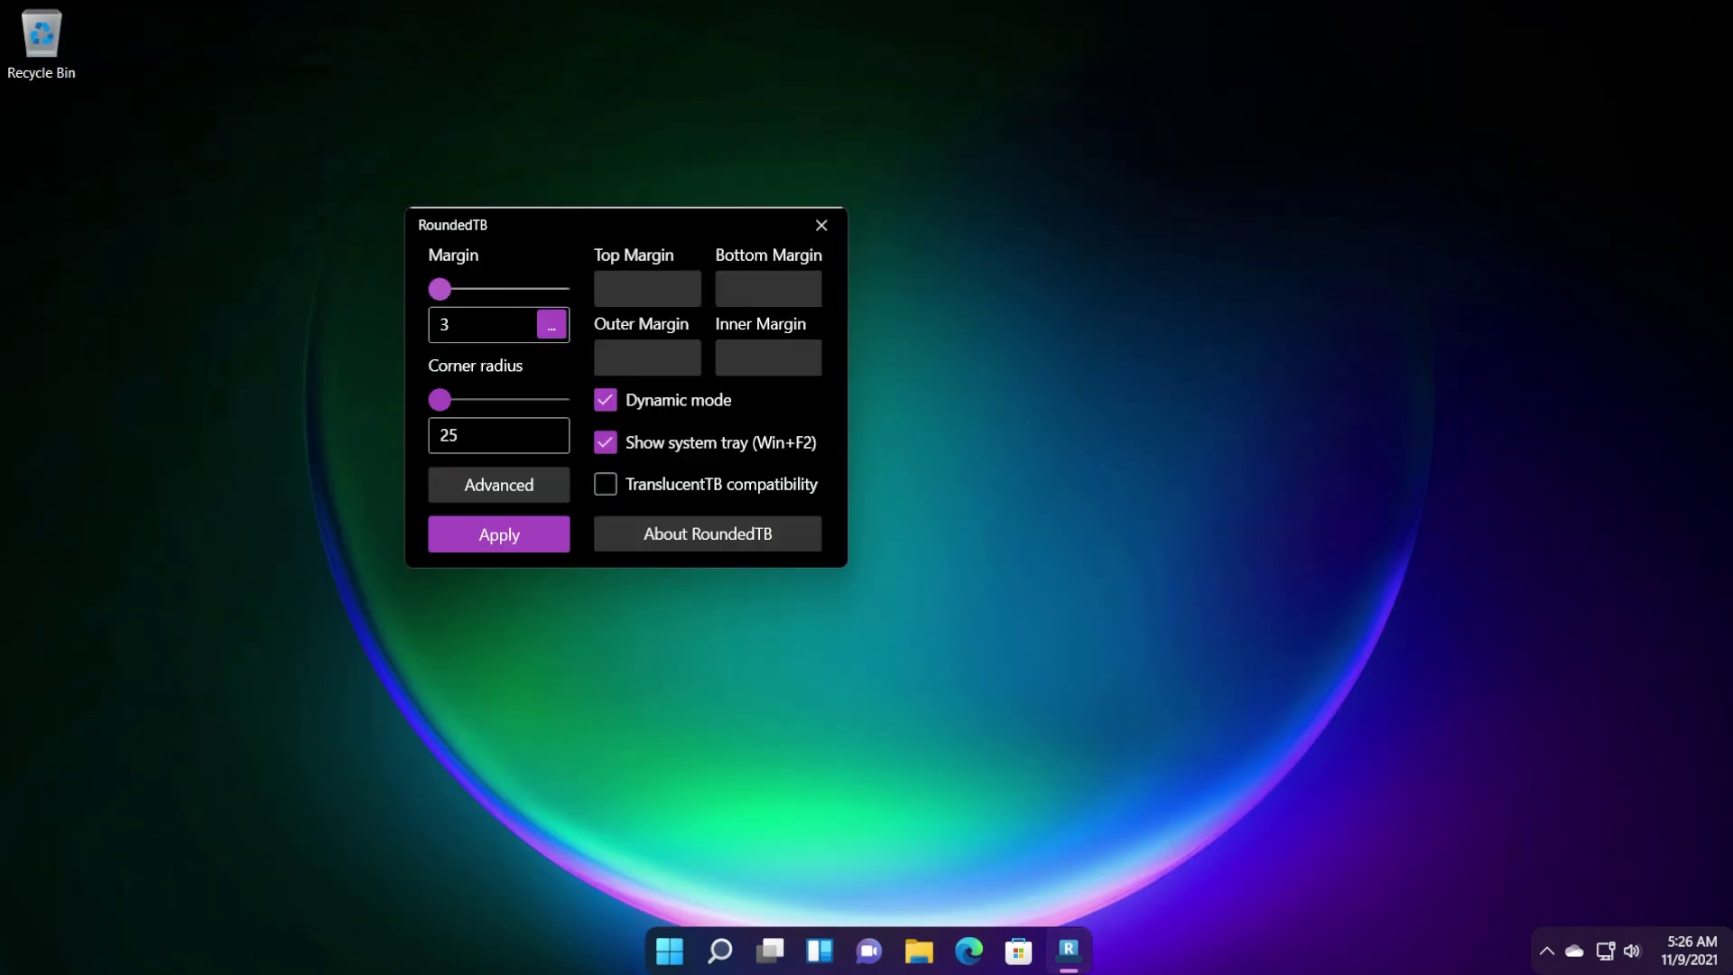
Turn on per-side margins, then briefly enable TranslucentTB compatibility, dismiss its notice, and uncheck it.
{"action": "left_click", "coordinate": [551, 324]}
{"action": "left_click", "coordinate": [636, 289]}
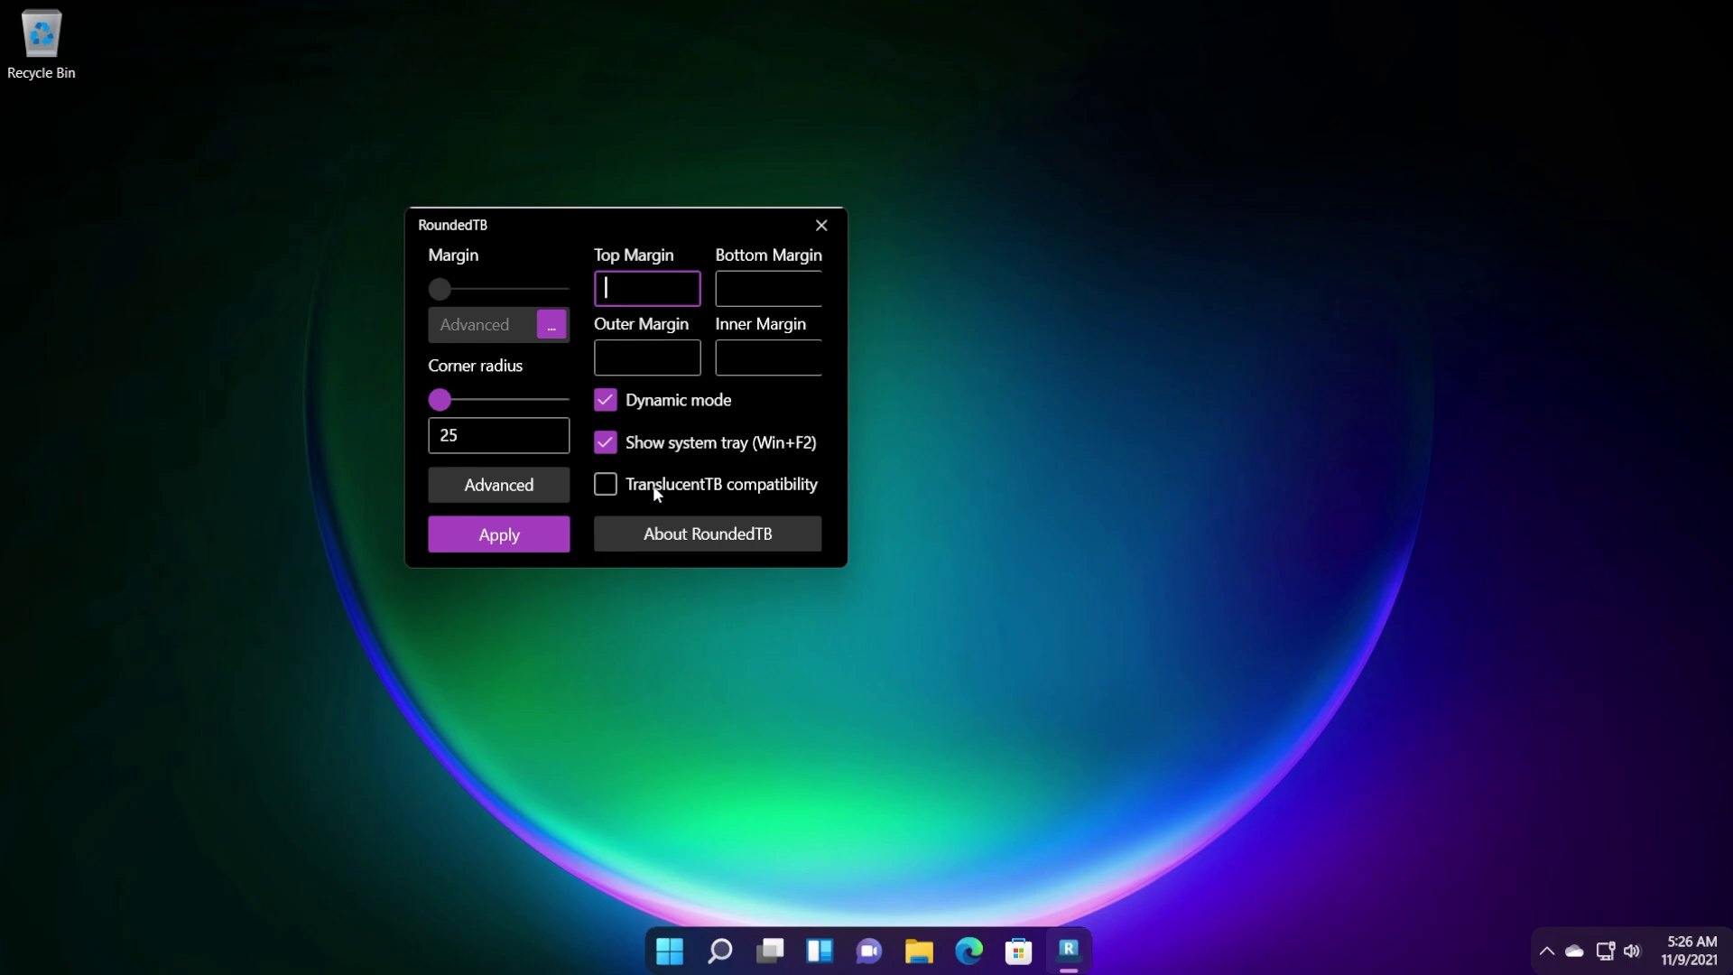
{"action": "left_click", "coordinate": [684, 486]}
{"action": "left_click", "coordinate": [684, 486]}
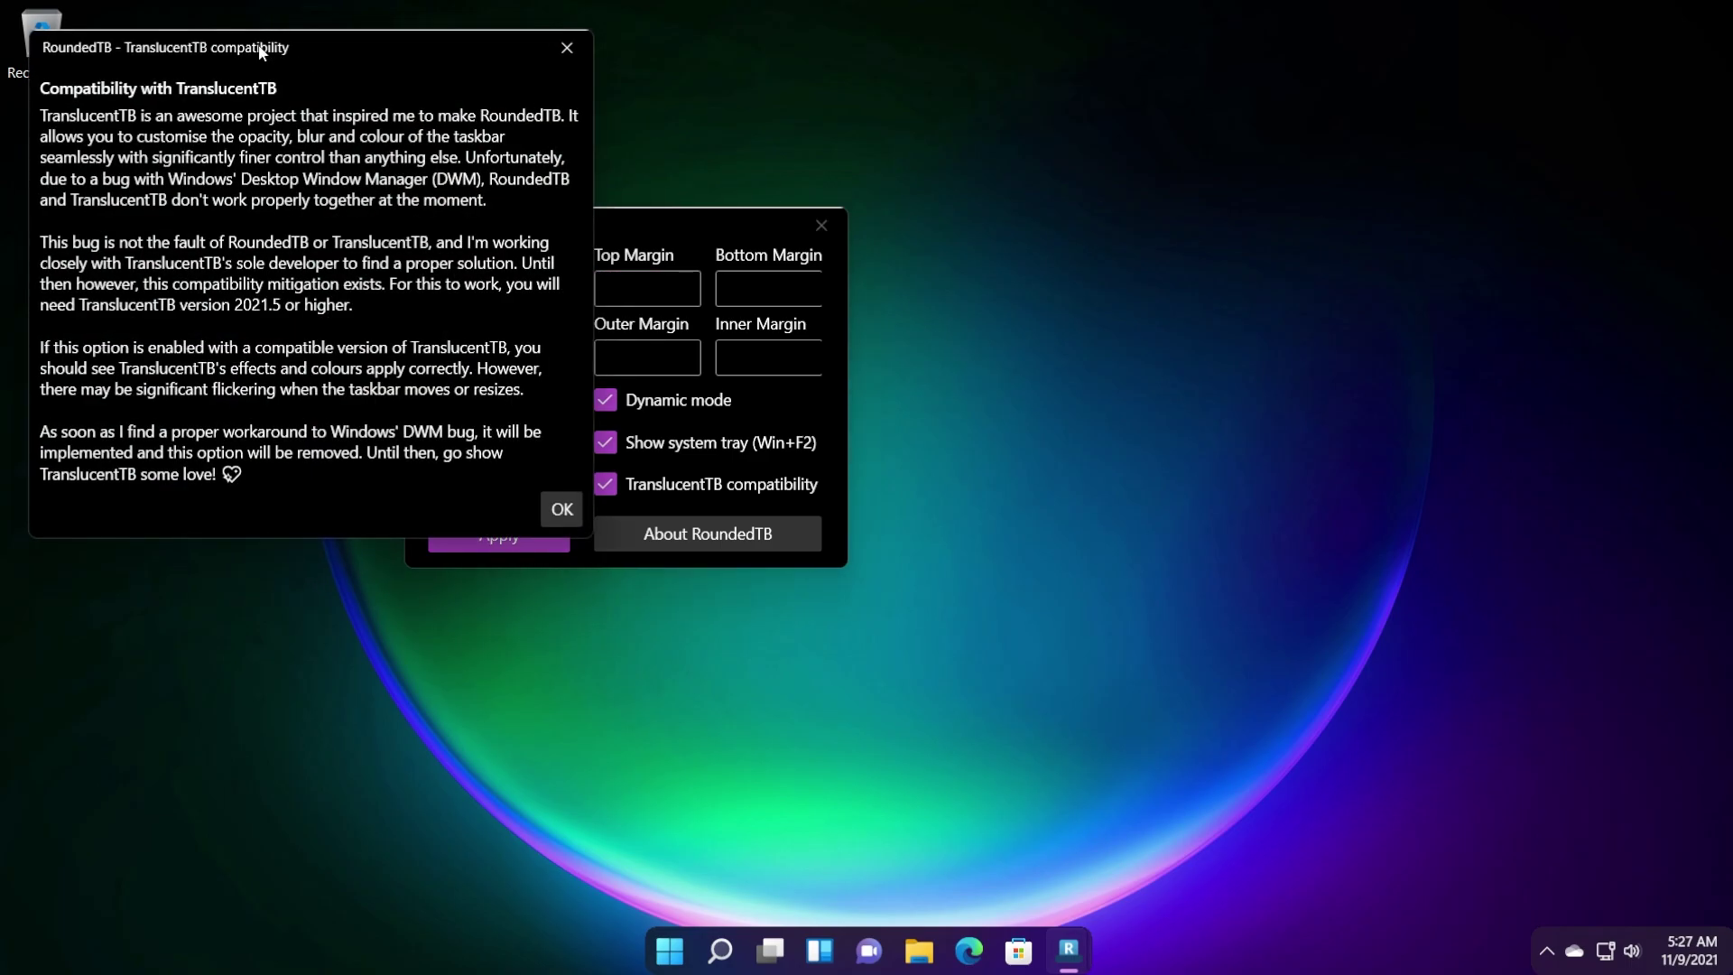
{"action": "left_click_drag", "start_coordinate": [251, 48], "coordinate": [1141, 144]}
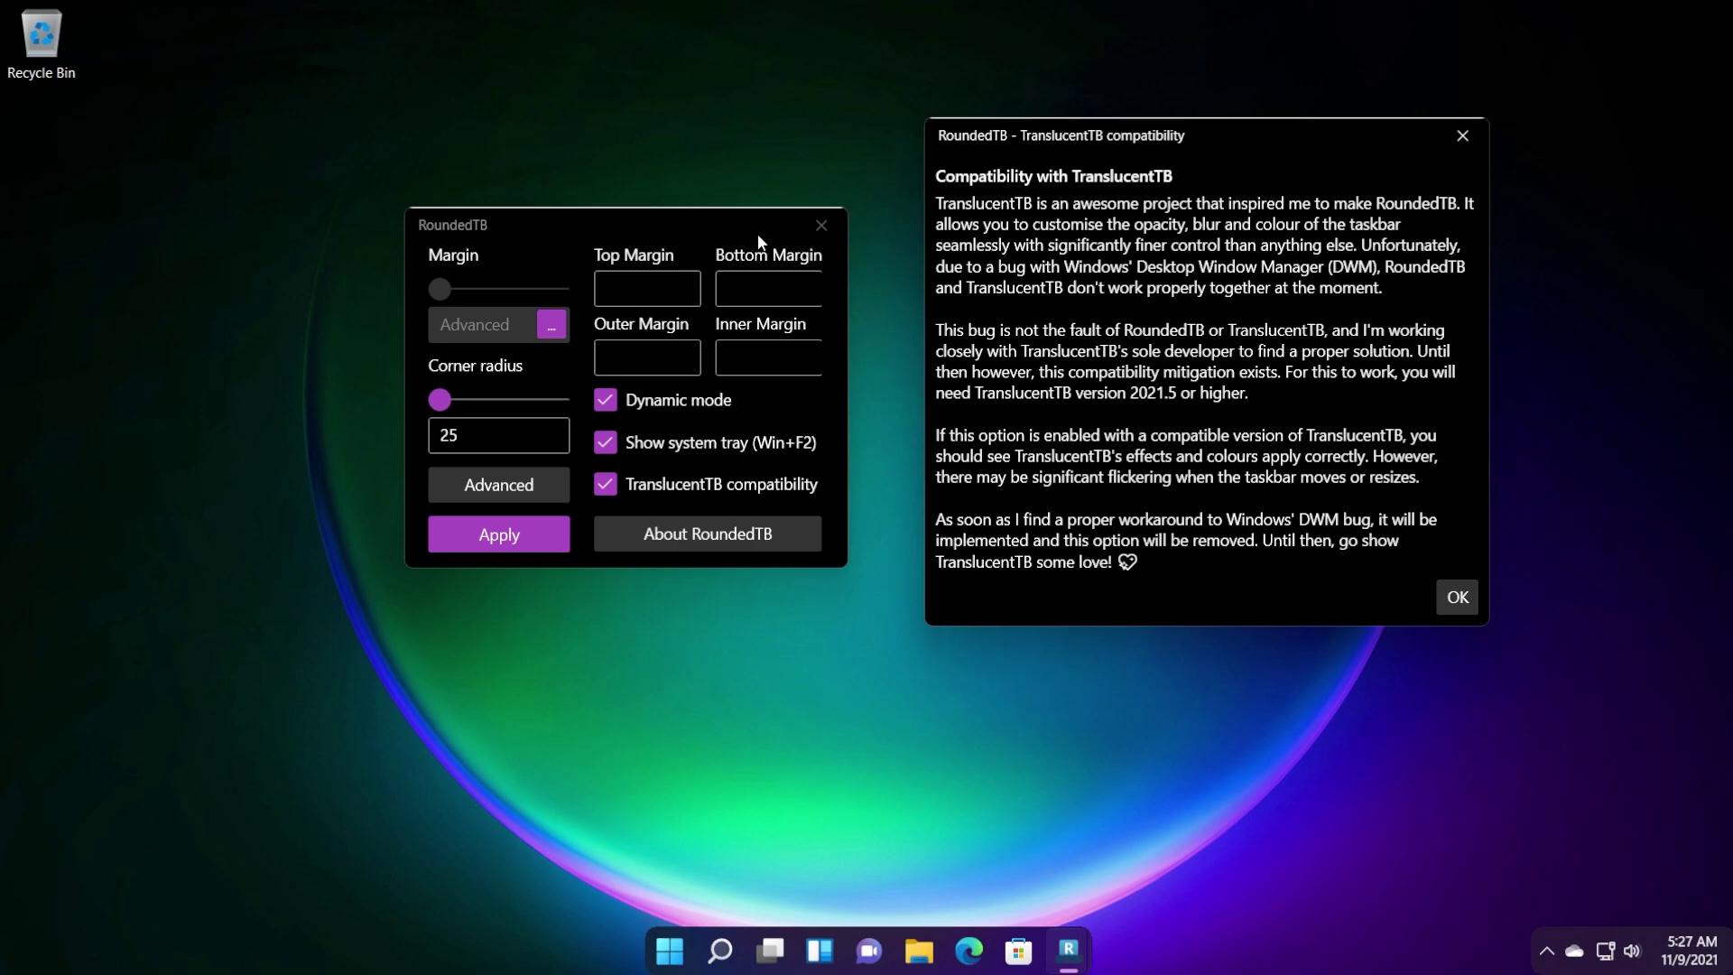
{"action": "left_click_drag", "start_coordinate": [1156, 133], "coordinate": [1125, 145]}
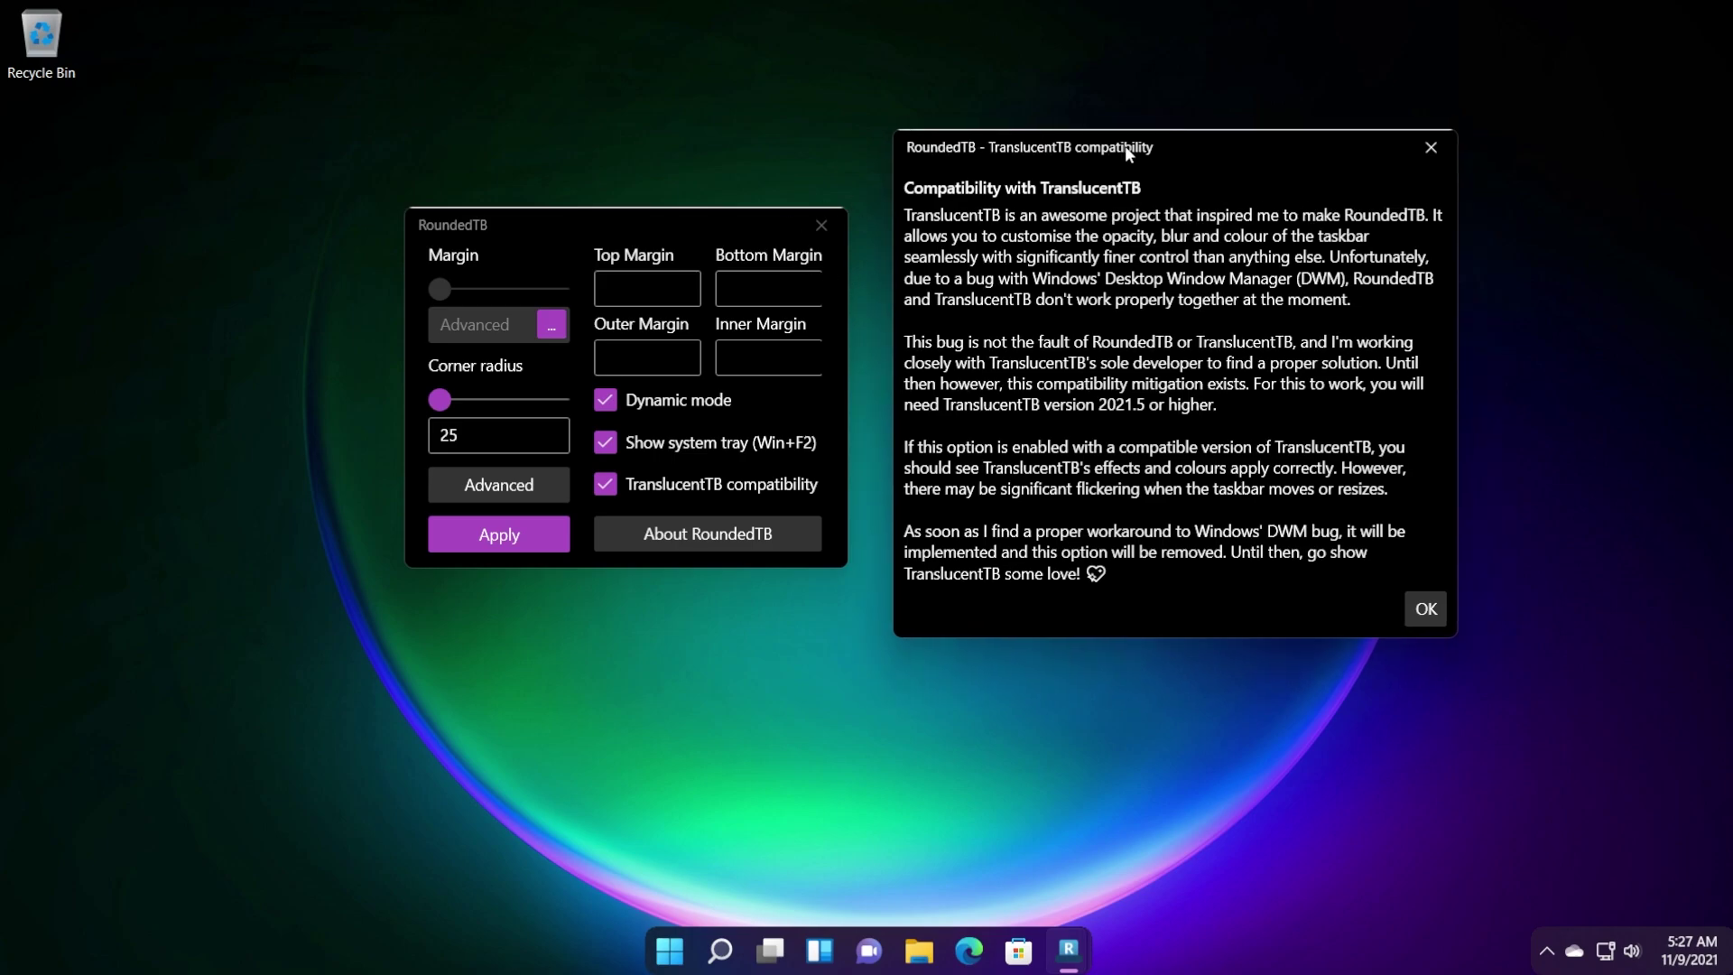
{"action": "left_click", "coordinate": [1435, 152]}
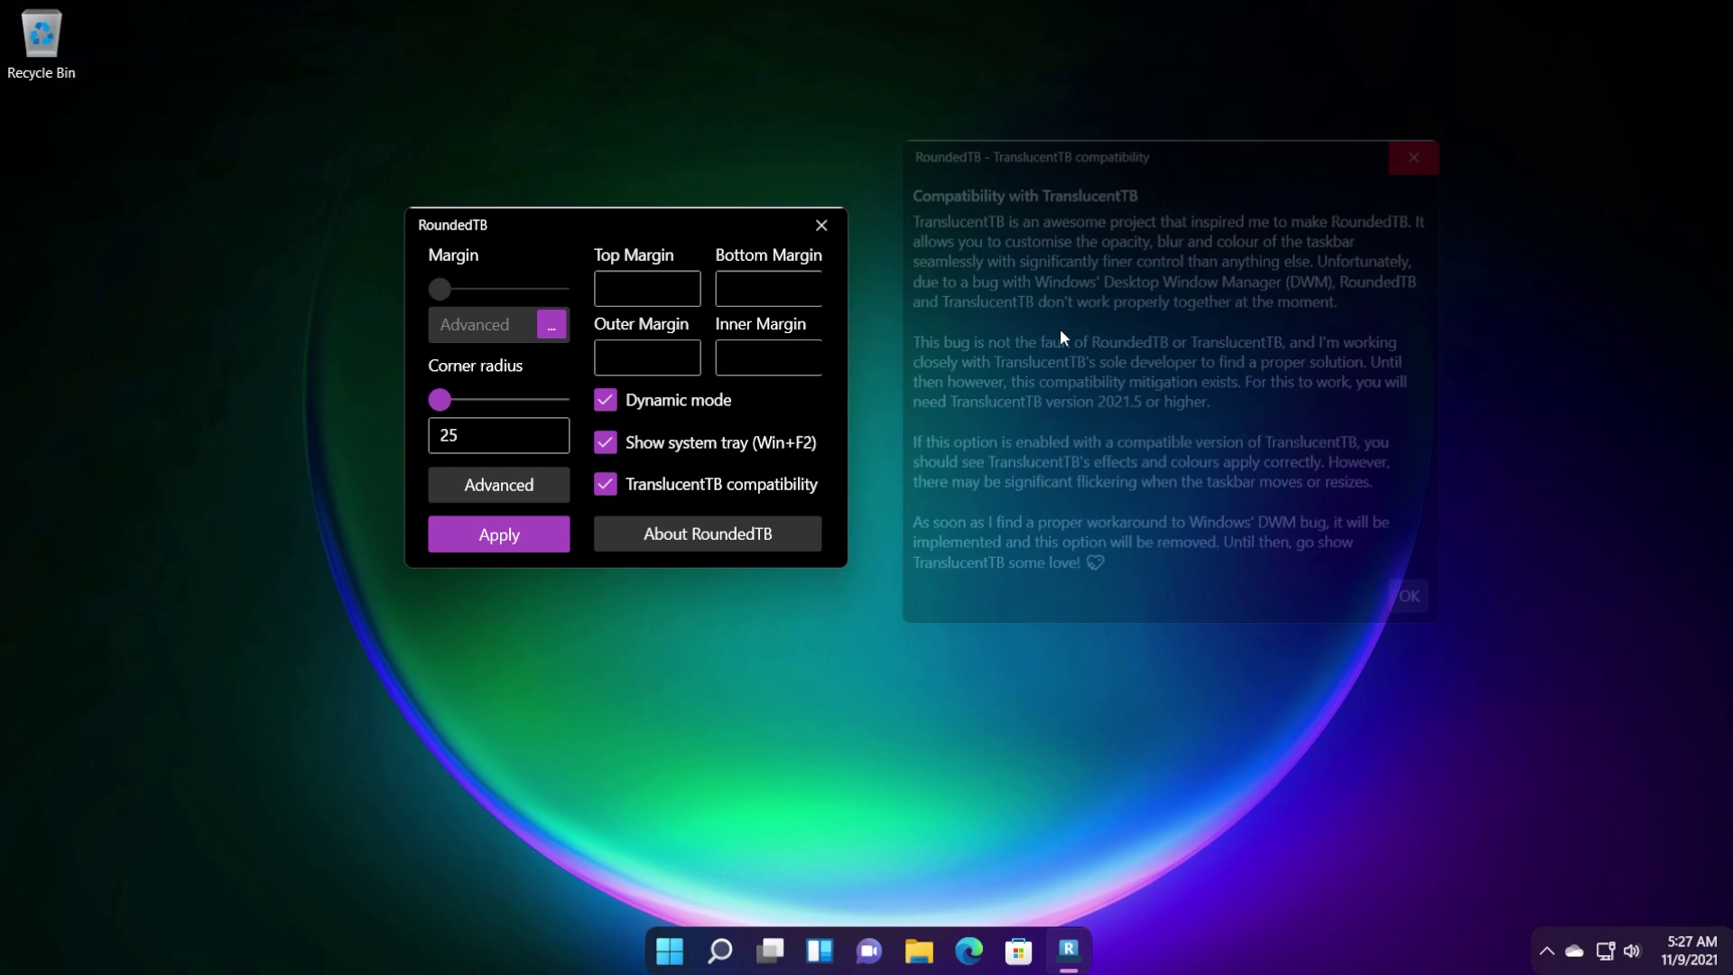
{"action": "left_click", "coordinate": [612, 490]}
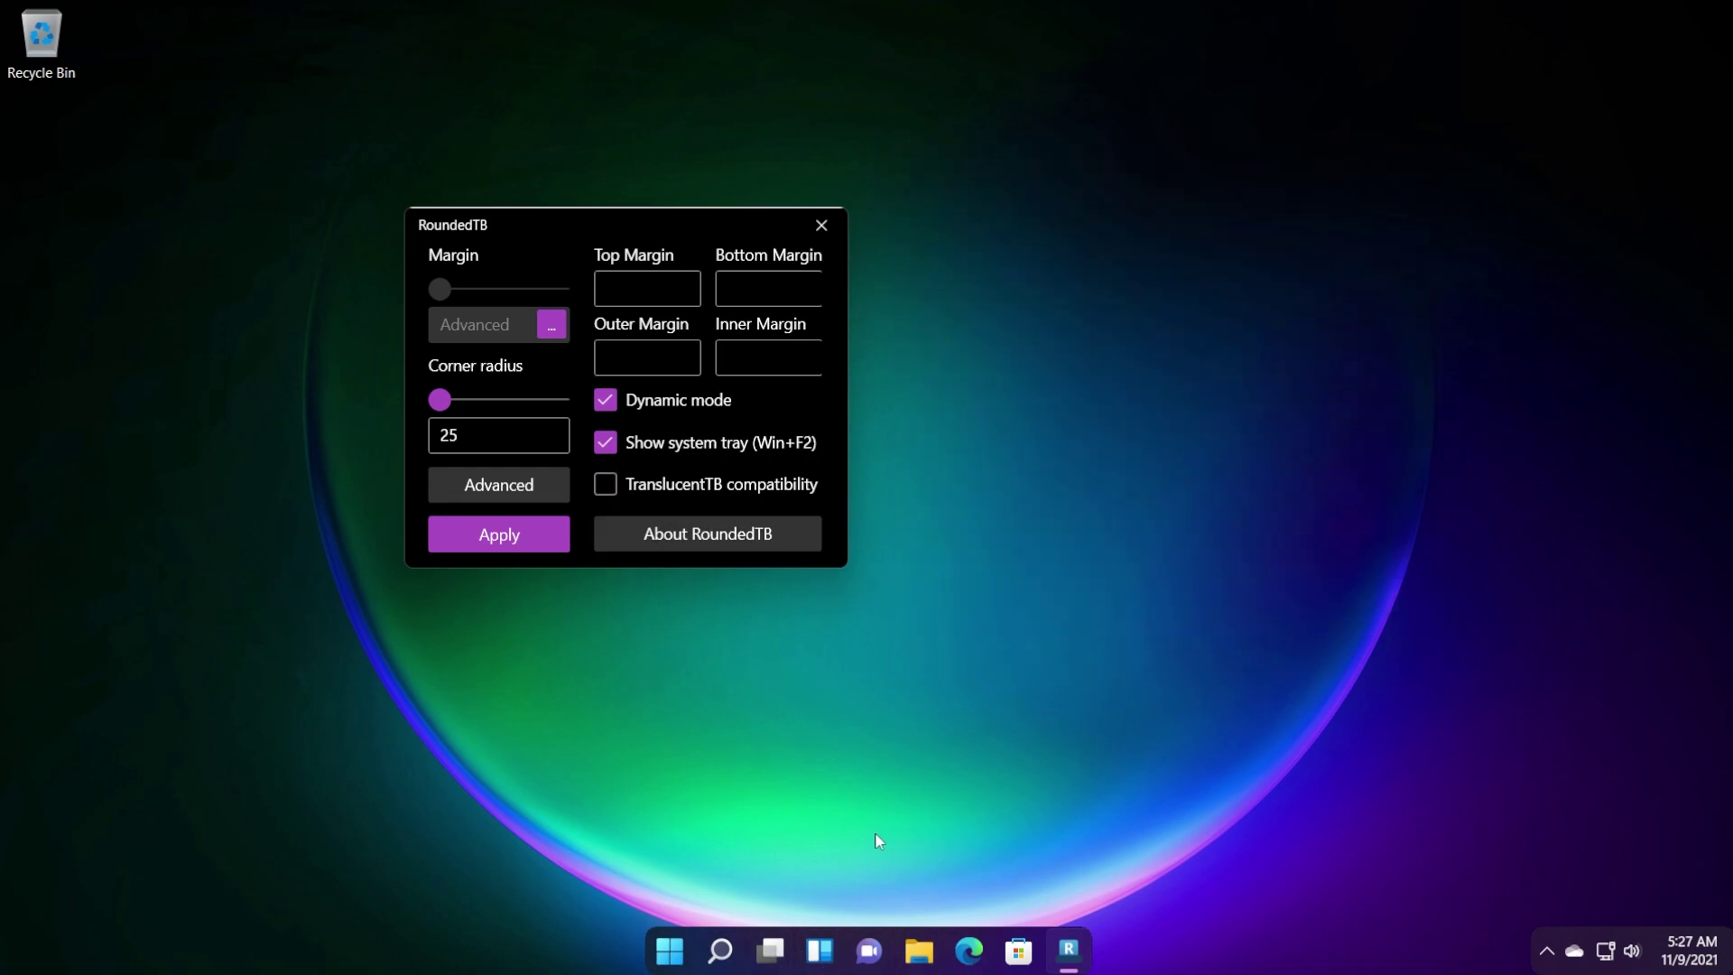
Set the taskbar corner radius to 30 and apply it.
{"action": "left_click_drag", "start_coordinate": [598, 222], "coordinate": [711, 235]}
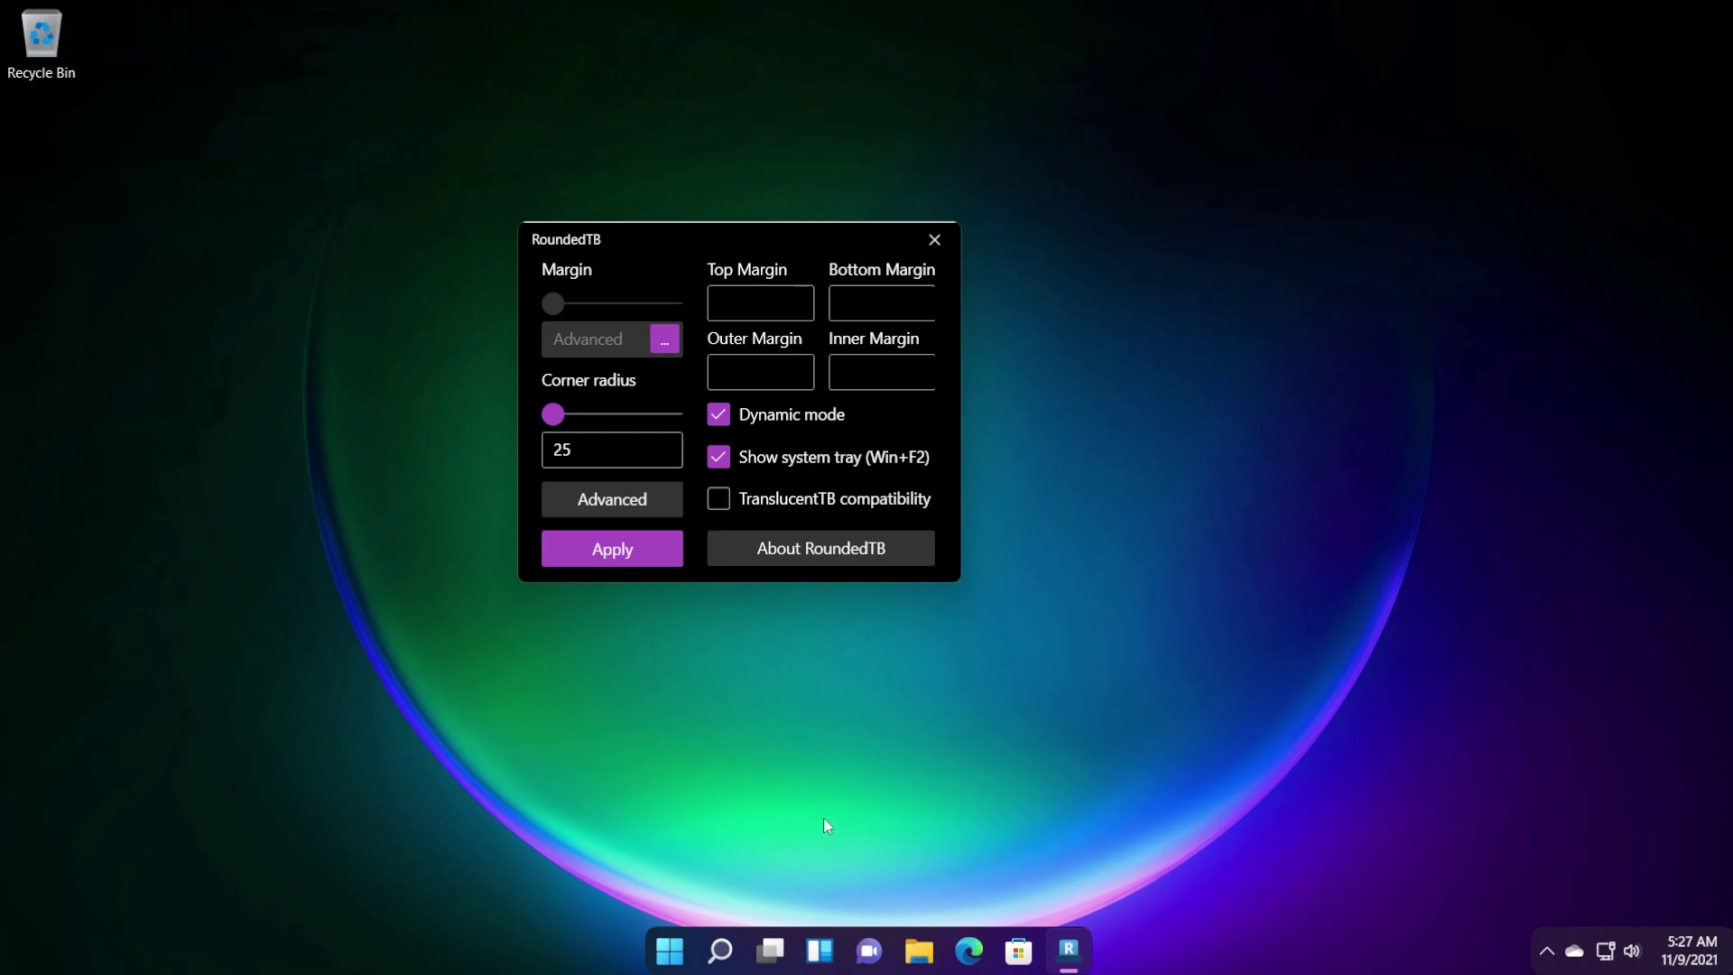
{"action": "left_click_drag", "start_coordinate": [582, 450], "coordinate": [503, 453]}
{"action": "type", "text": "30"}
{"action": "left_click", "coordinate": [613, 549]}
{"action": "key", "text": "shift+Tab"}
{"action": "key", "text": "shift+Tab"}
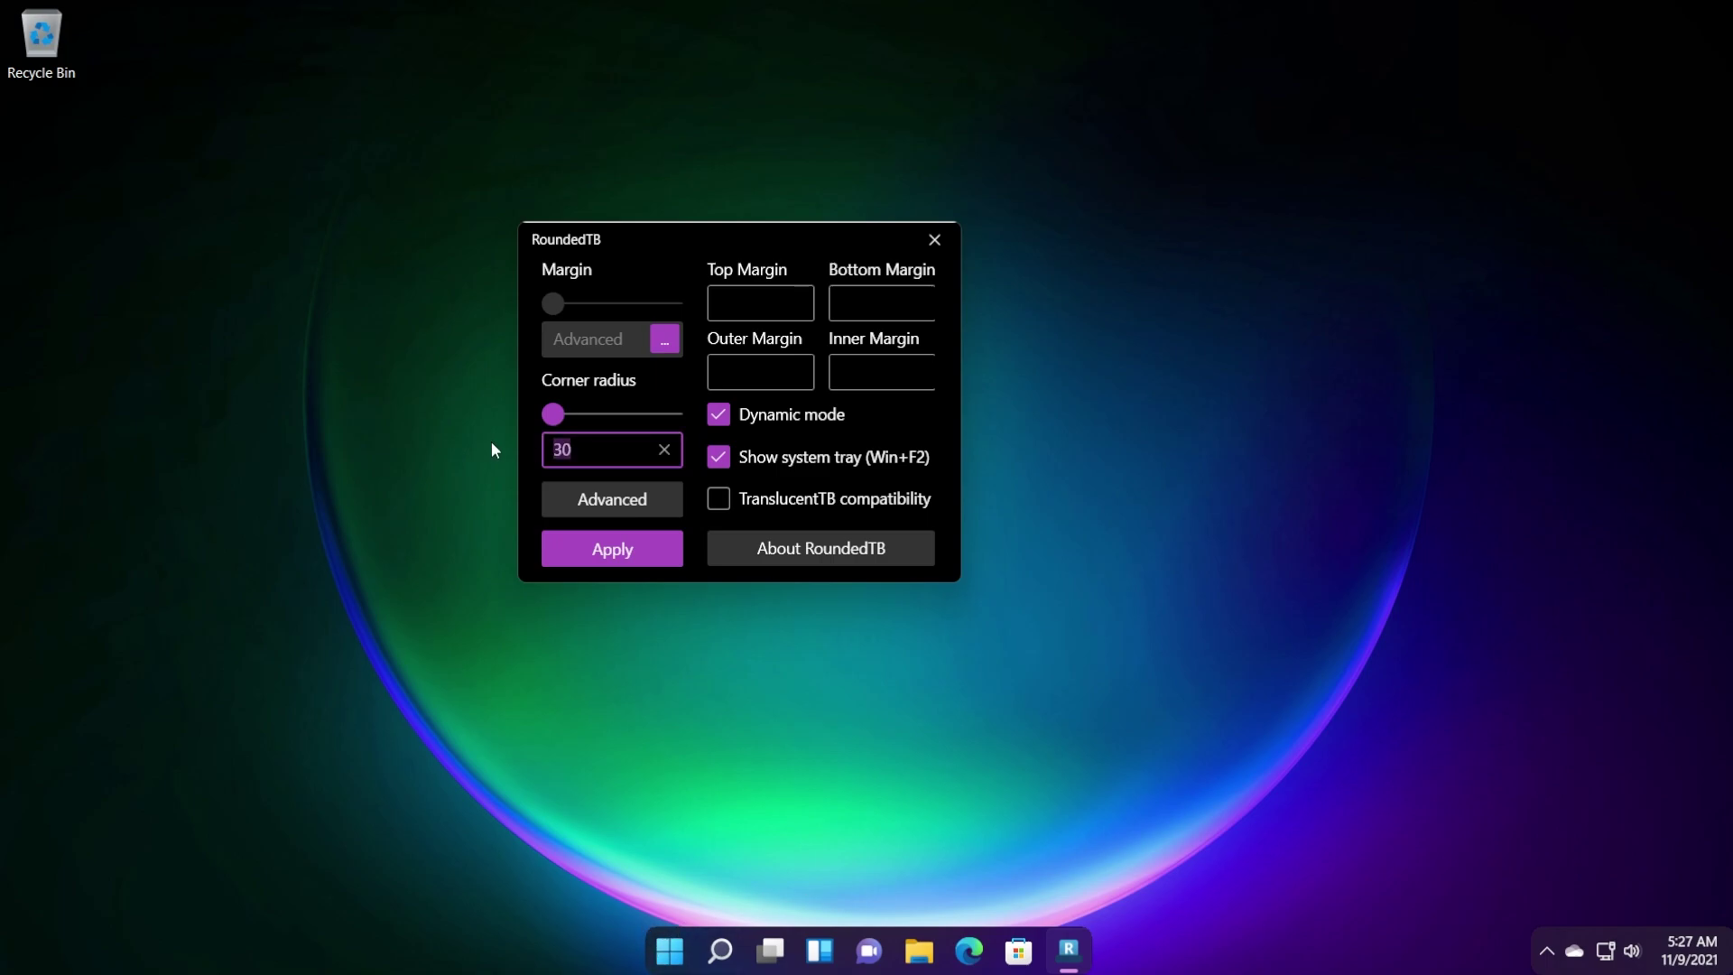
{"action": "key", "text": "Right"}
Switch back to a single uniform margin and set it to 3.
{"action": "left_click", "coordinate": [555, 306]}
{"action": "left_click_drag", "start_coordinate": [557, 310], "coordinate": [575, 305]}
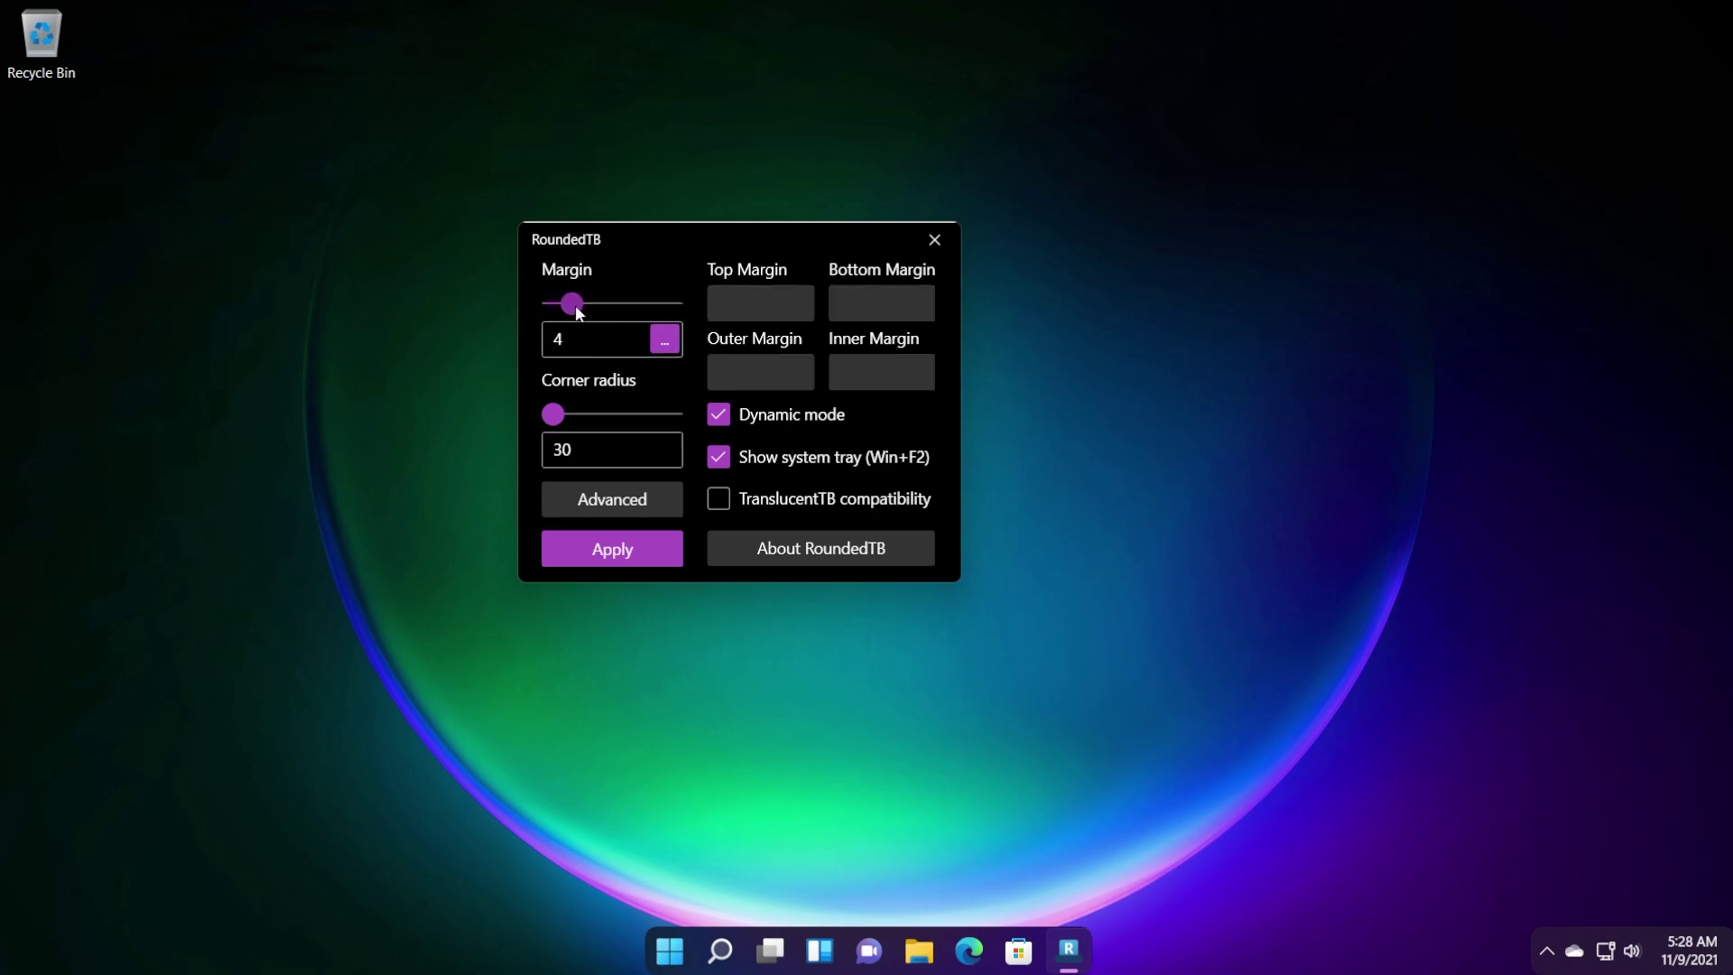
{"action": "key", "text": "Right"}
{"action": "key", "text": "Right"}
{"action": "left_click", "coordinate": [632, 554]}
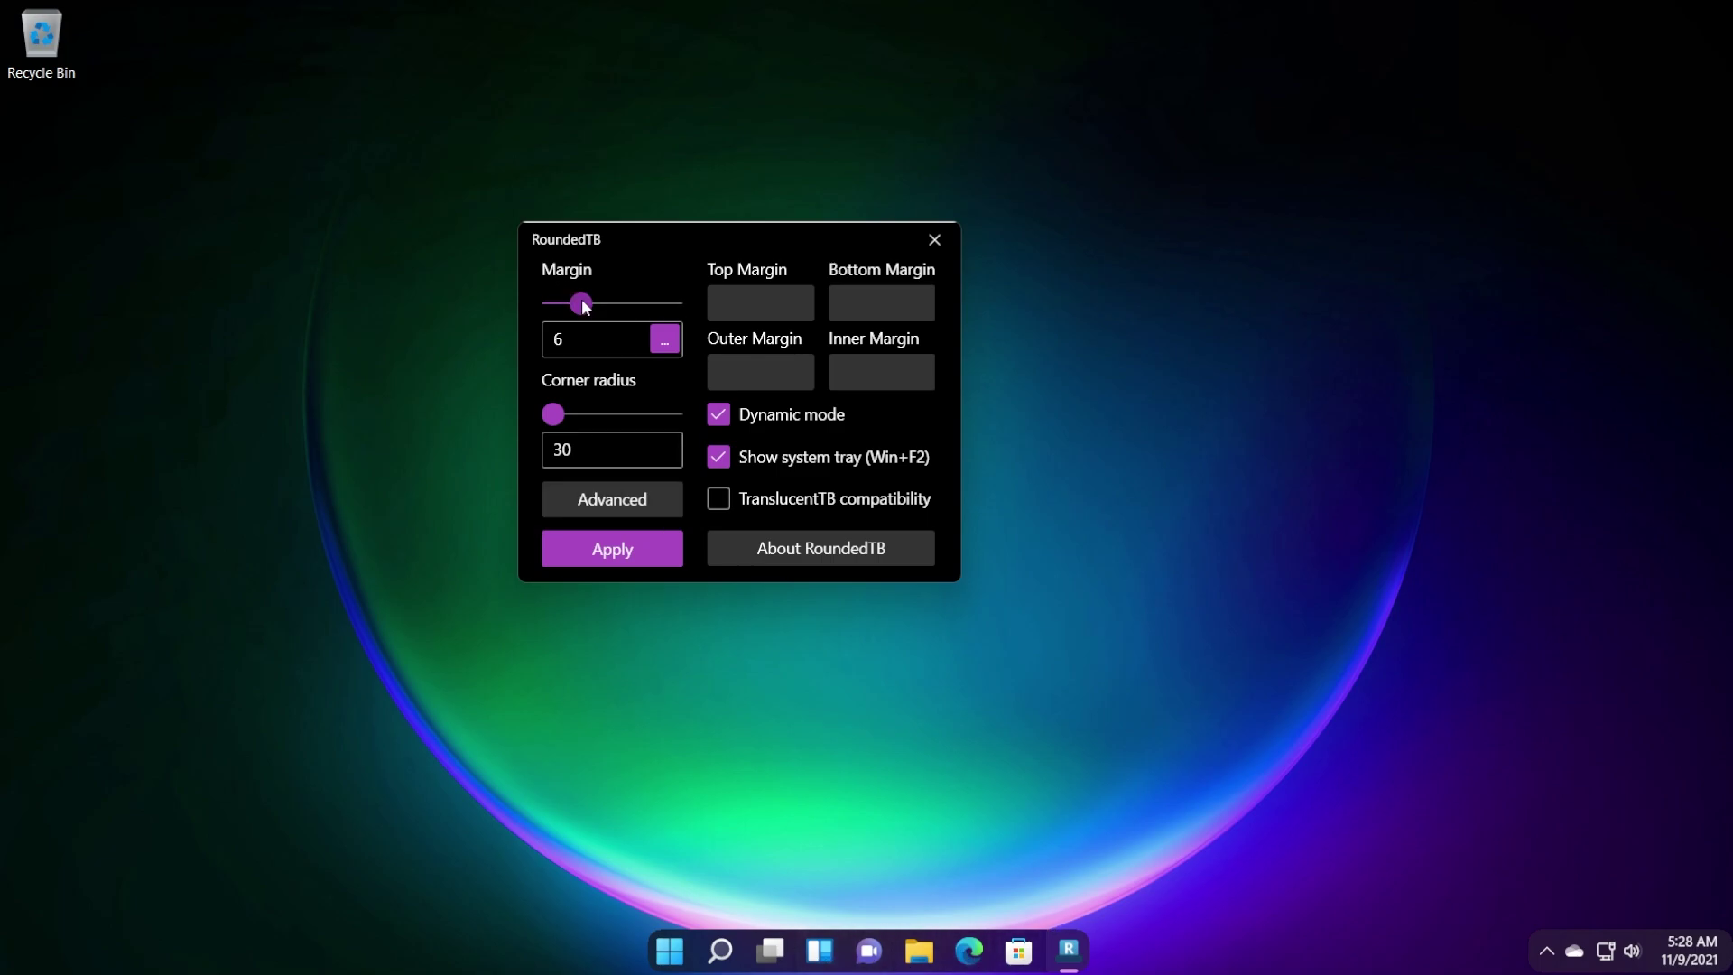
{"action": "key", "text": "Left"}
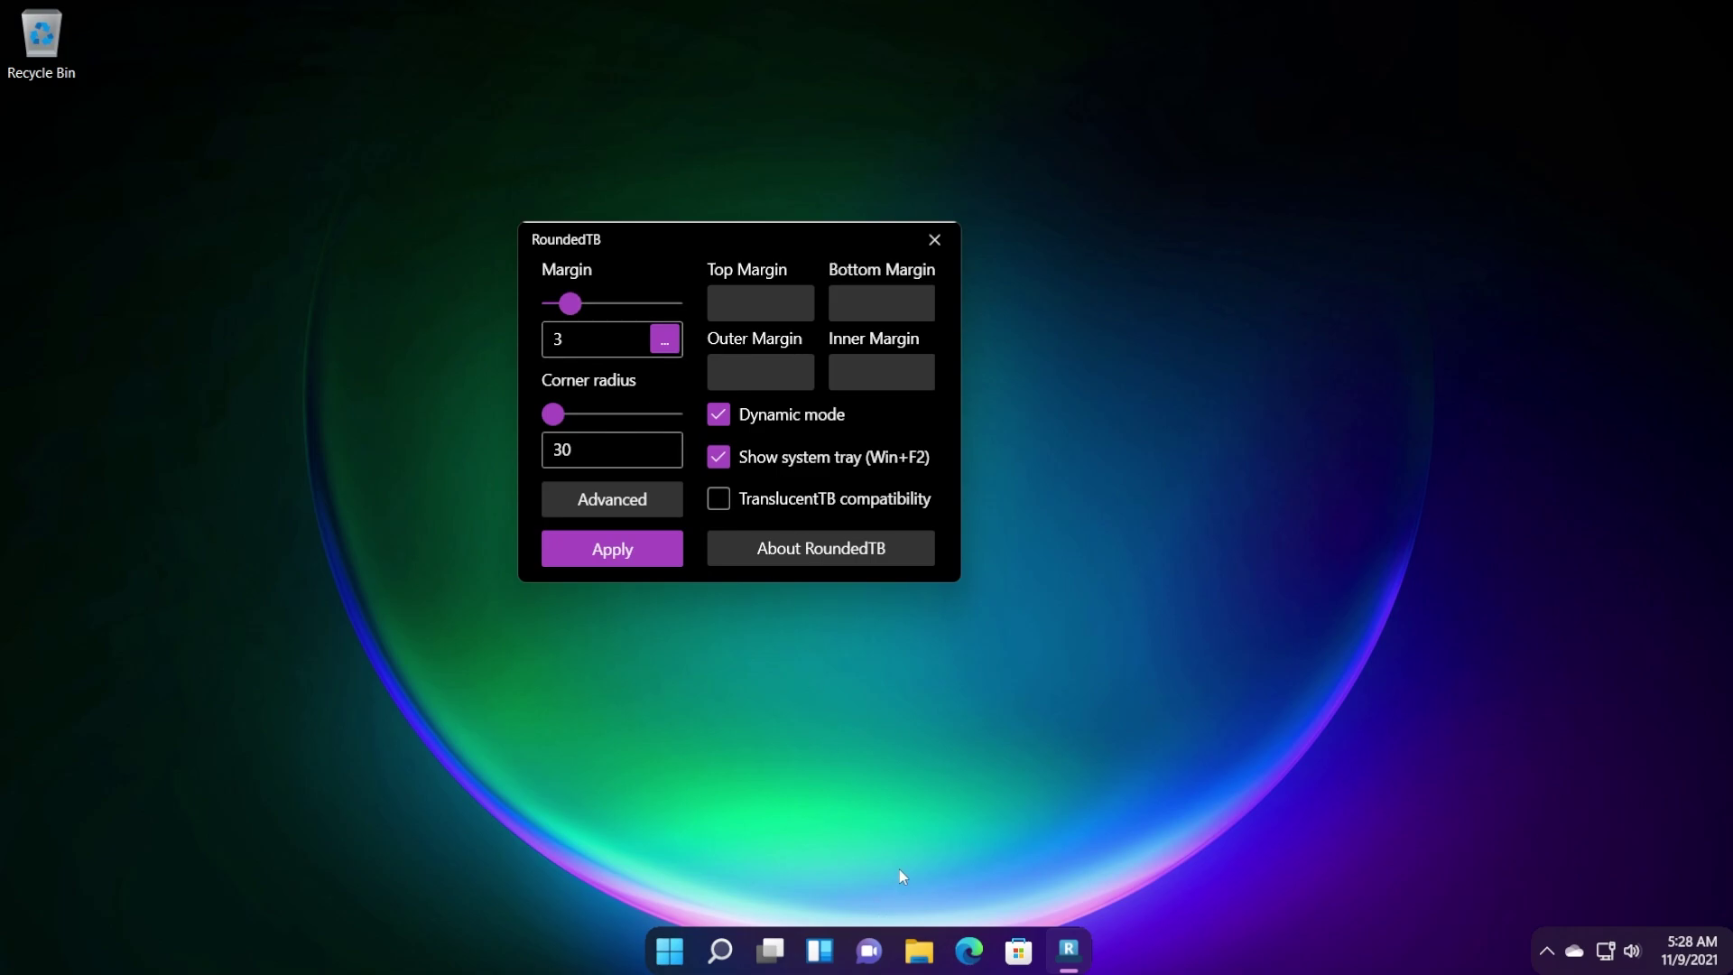
Apply the margin of 3 and shift the RoundedTB window slightly left.
{"action": "left_click", "coordinate": [613, 552]}
{"action": "left_click_drag", "start_coordinate": [764, 224], "coordinate": [726, 224]}
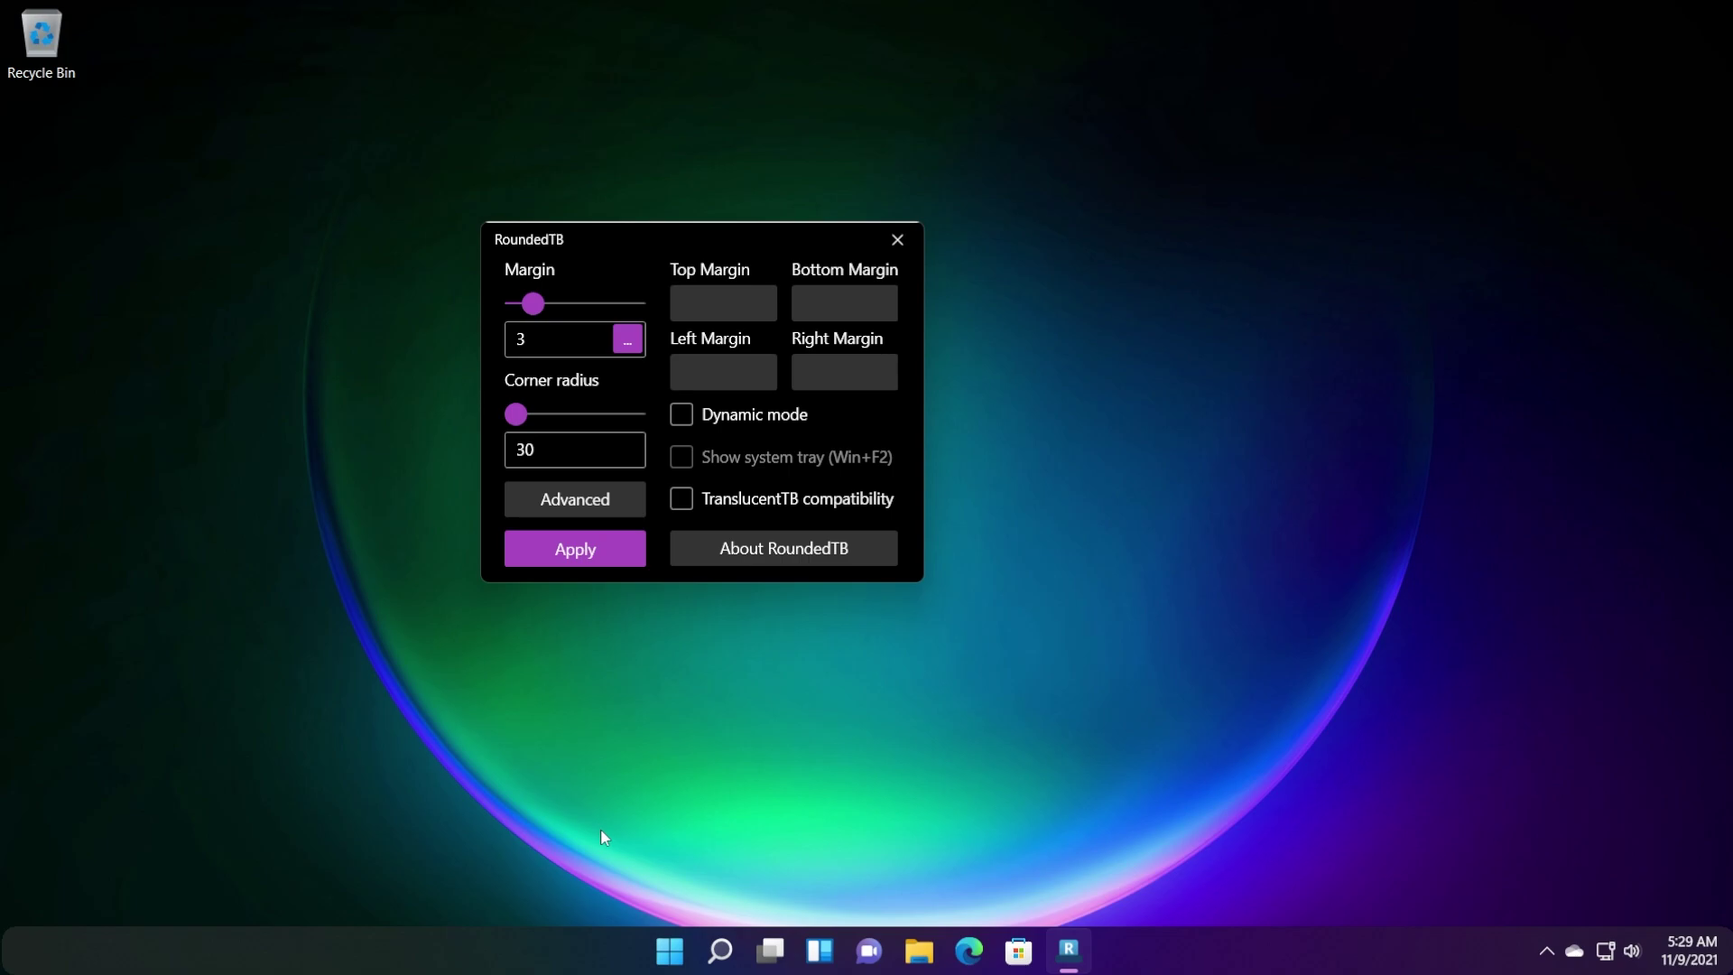
{"action": "right_click", "coordinate": [413, 950]}
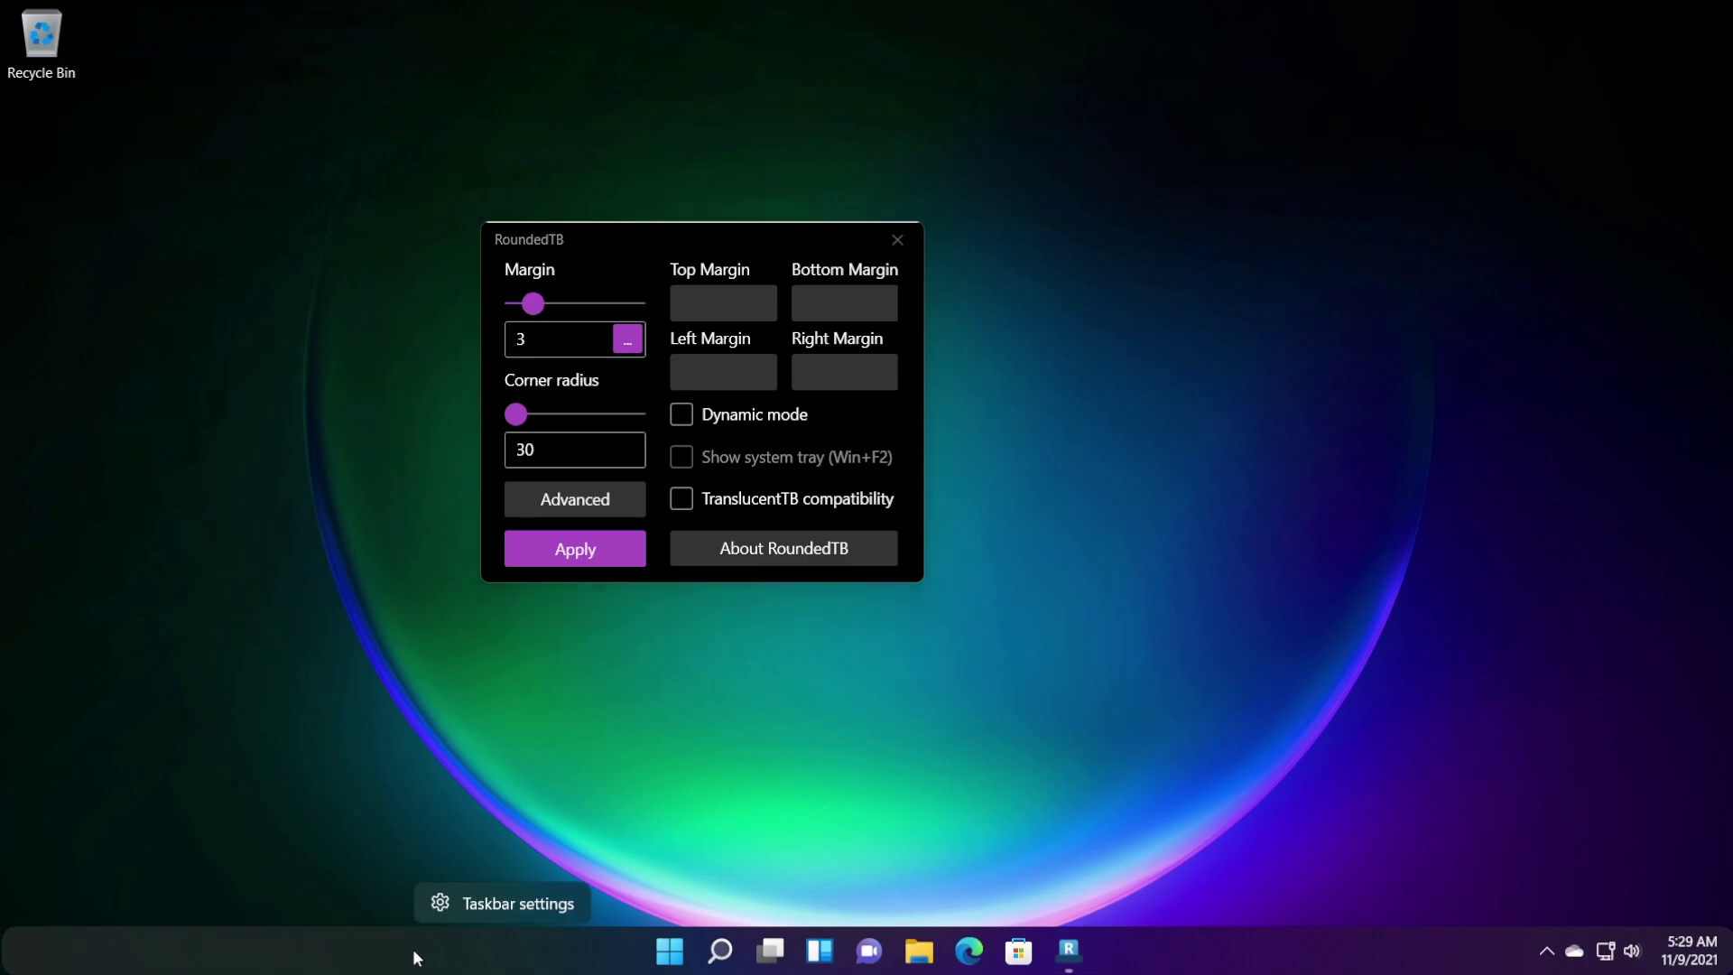
{"action": "left_click", "coordinate": [478, 905]}
{"action": "scroll", "coordinate": [634, 477], "scroll_direction": "down", "scroll_amount": 5}
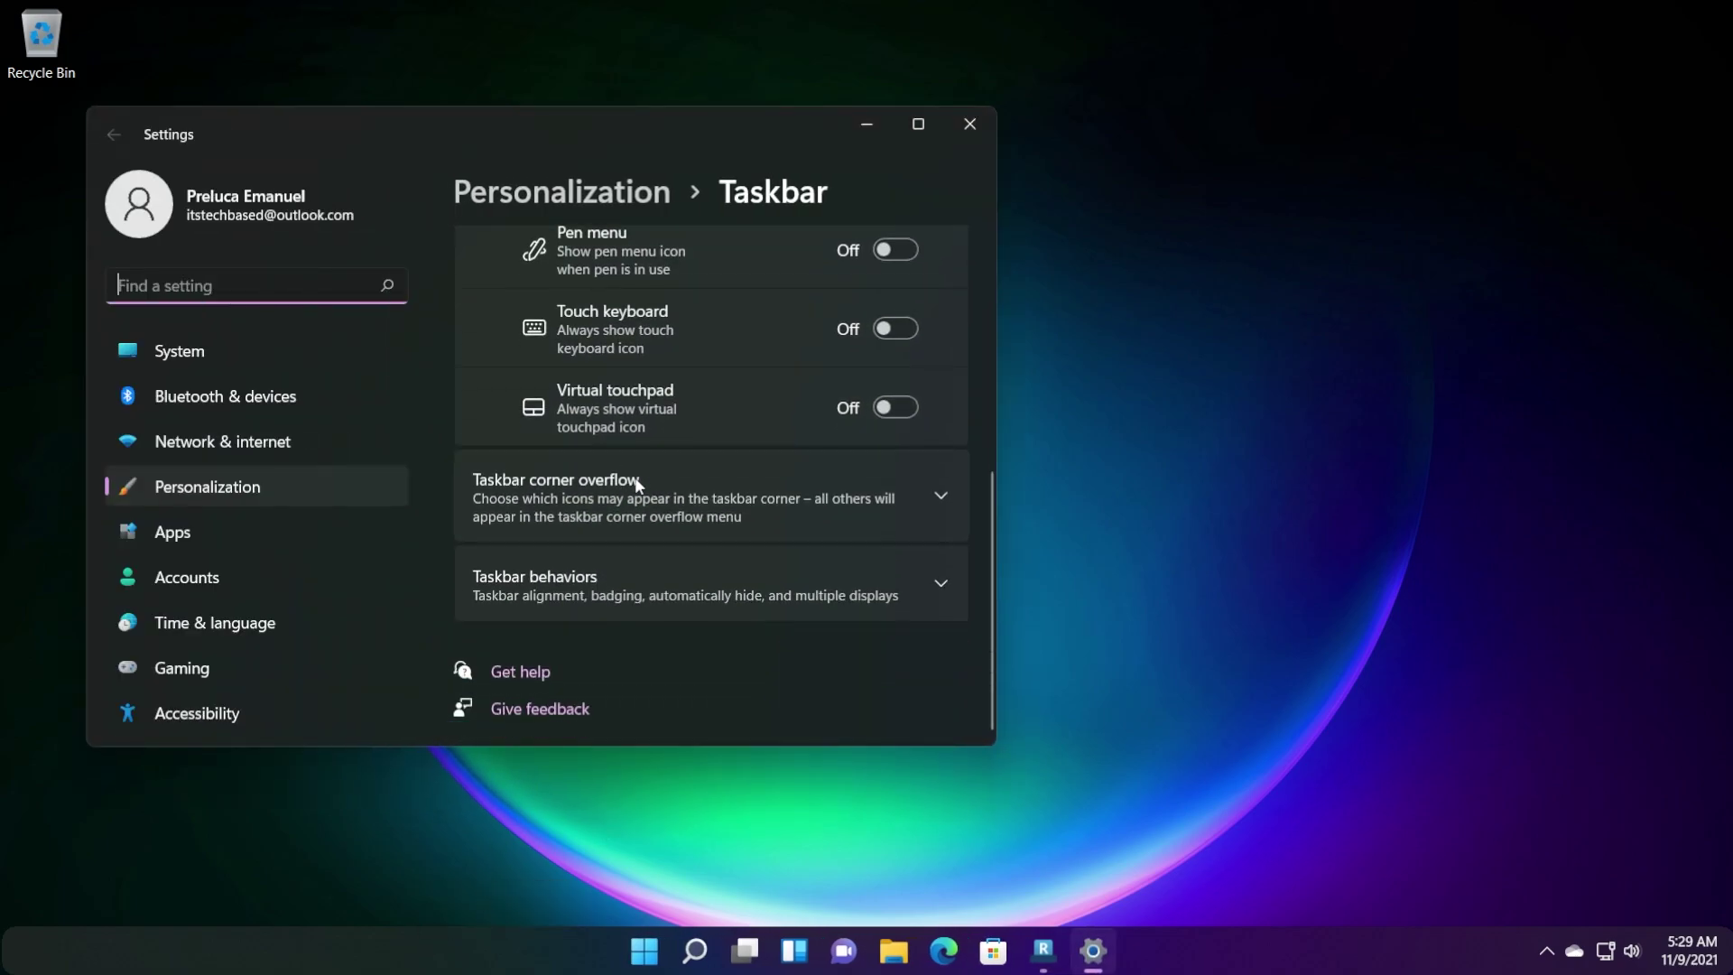
{"action": "left_click", "coordinate": [592, 587]}
{"action": "scroll", "coordinate": [642, 581], "scroll_direction": "down", "scroll_amount": 5}
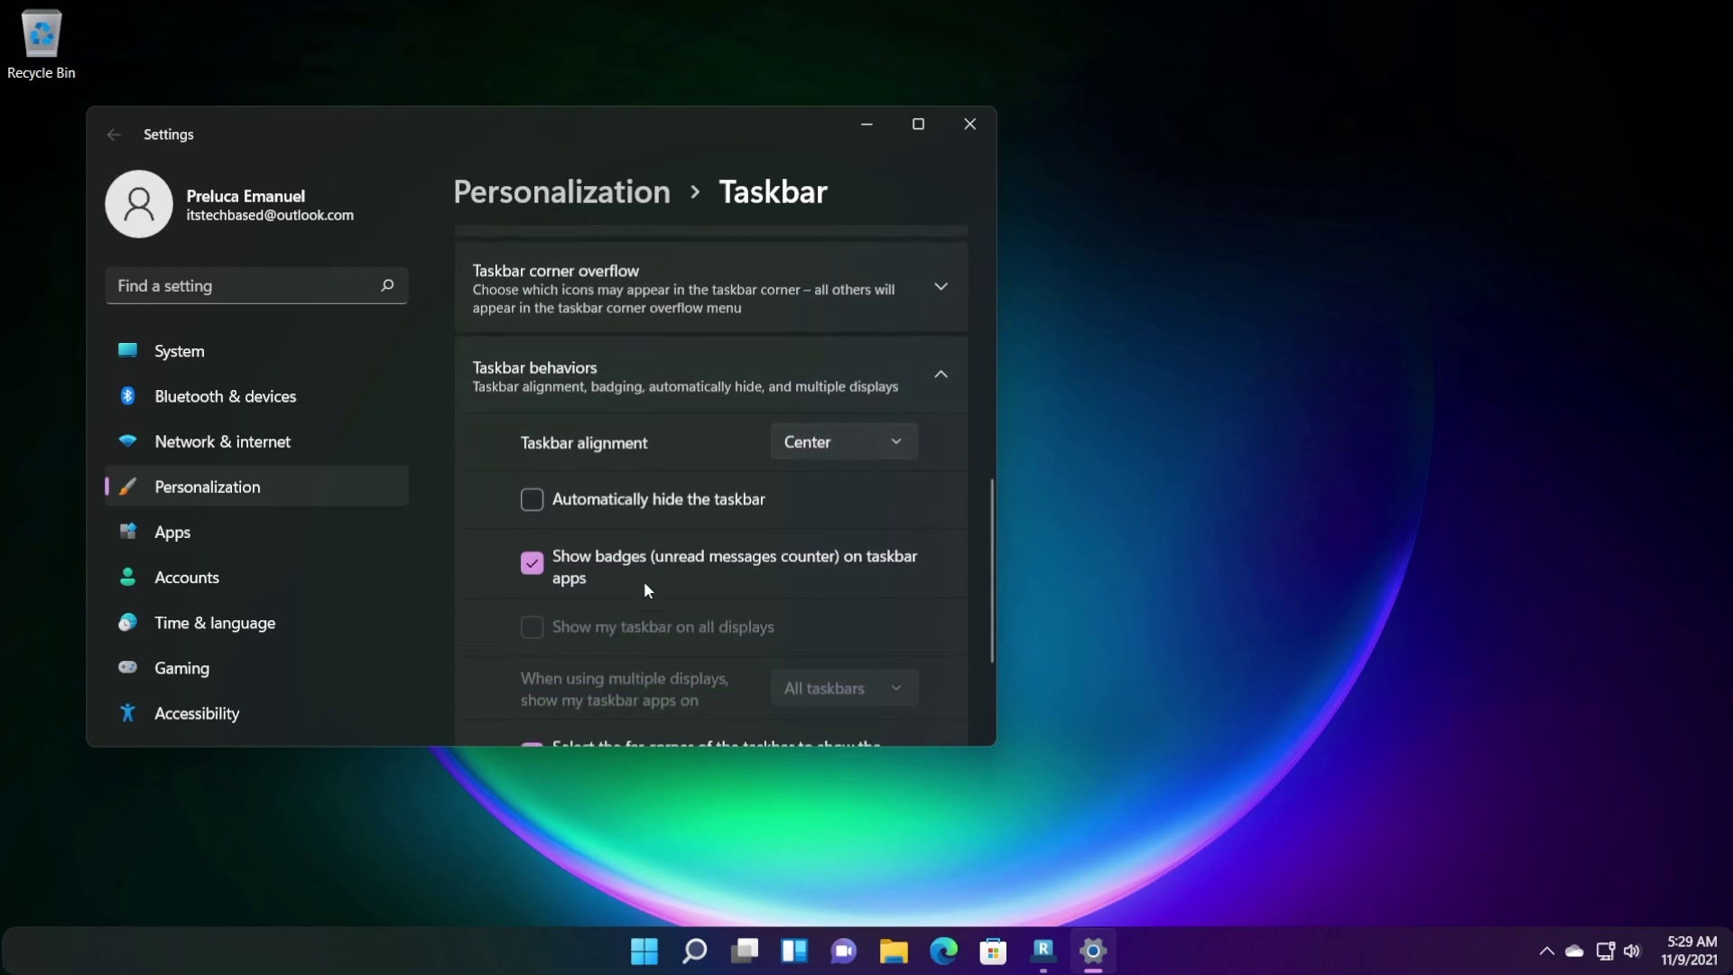
{"action": "left_click", "coordinate": [837, 420]}
{"action": "left_click", "coordinate": [829, 379]}
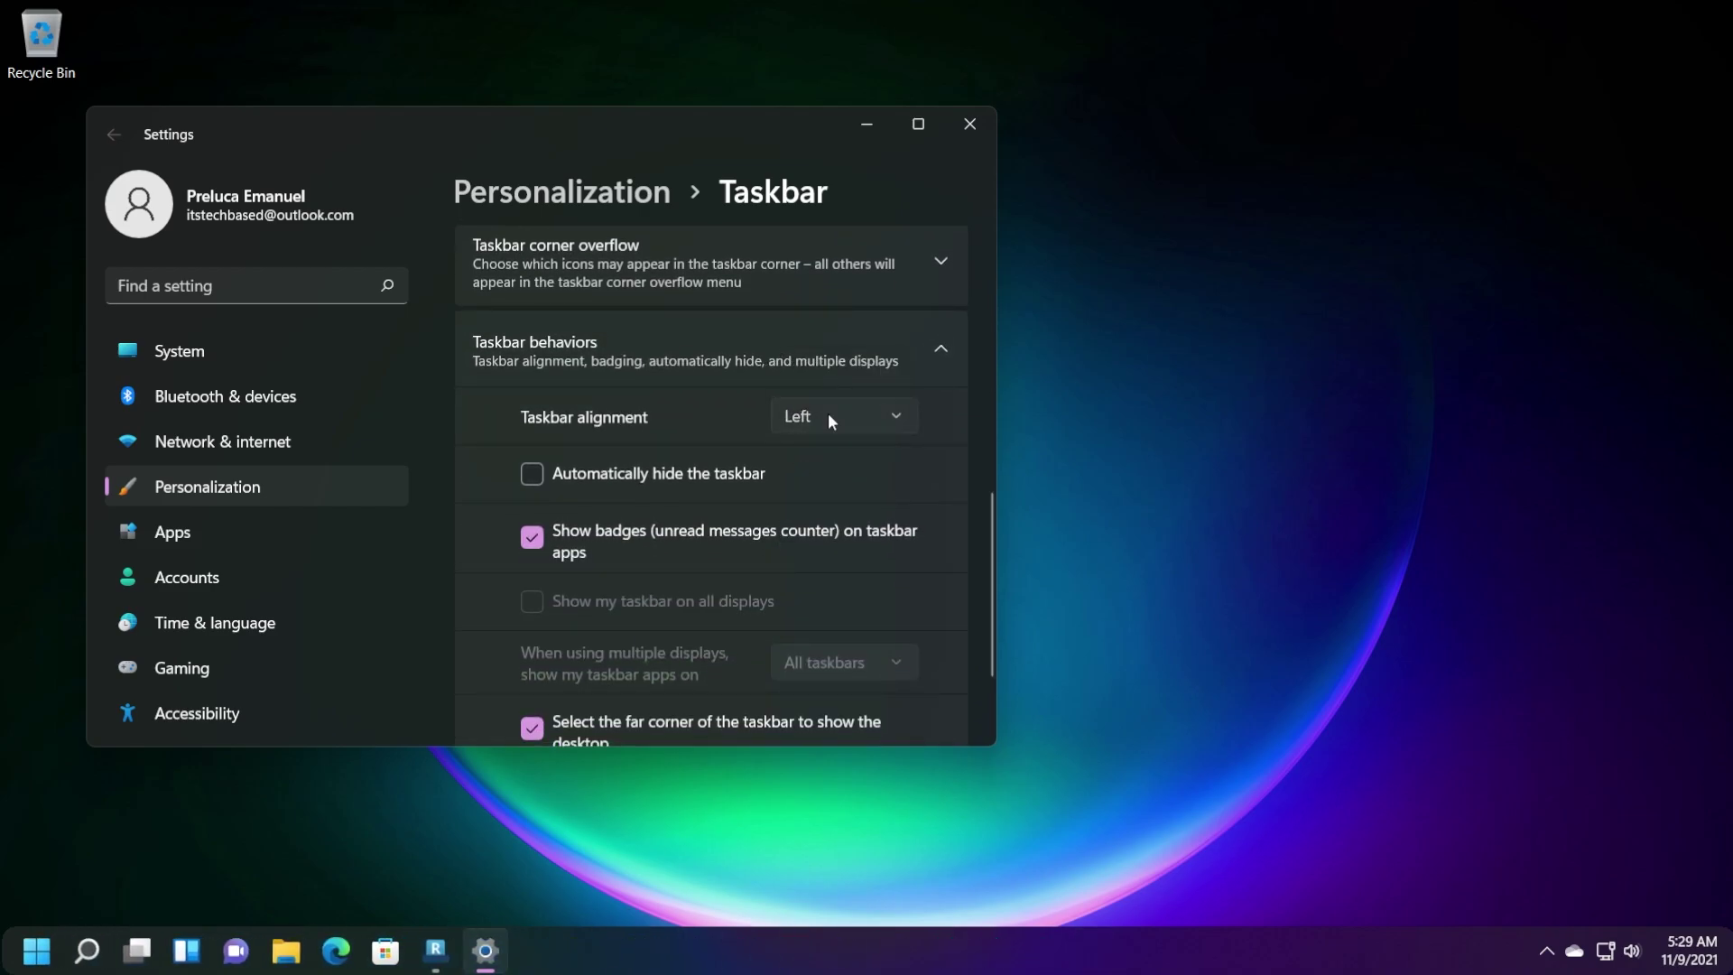
{"action": "left_click", "coordinate": [830, 457]}
Close the Settings window and re-enable dynamic mode on the taskbar.
{"action": "left_click", "coordinate": [969, 124]}
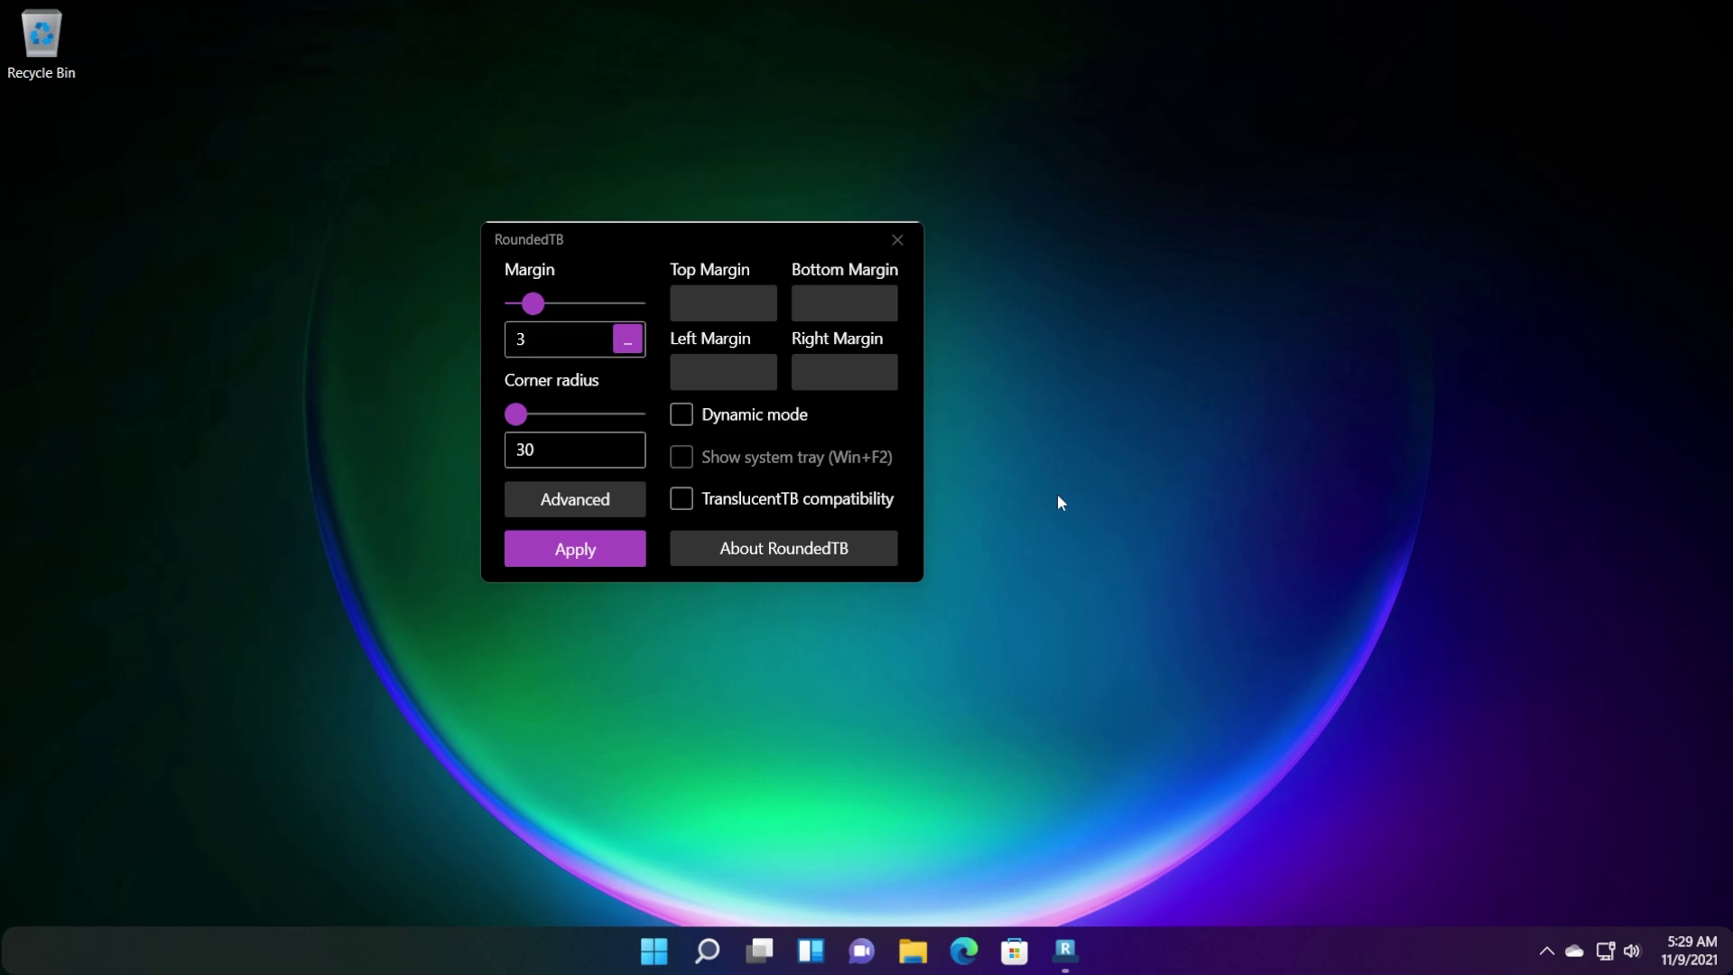
{"action": "left_click", "coordinate": [682, 414]}
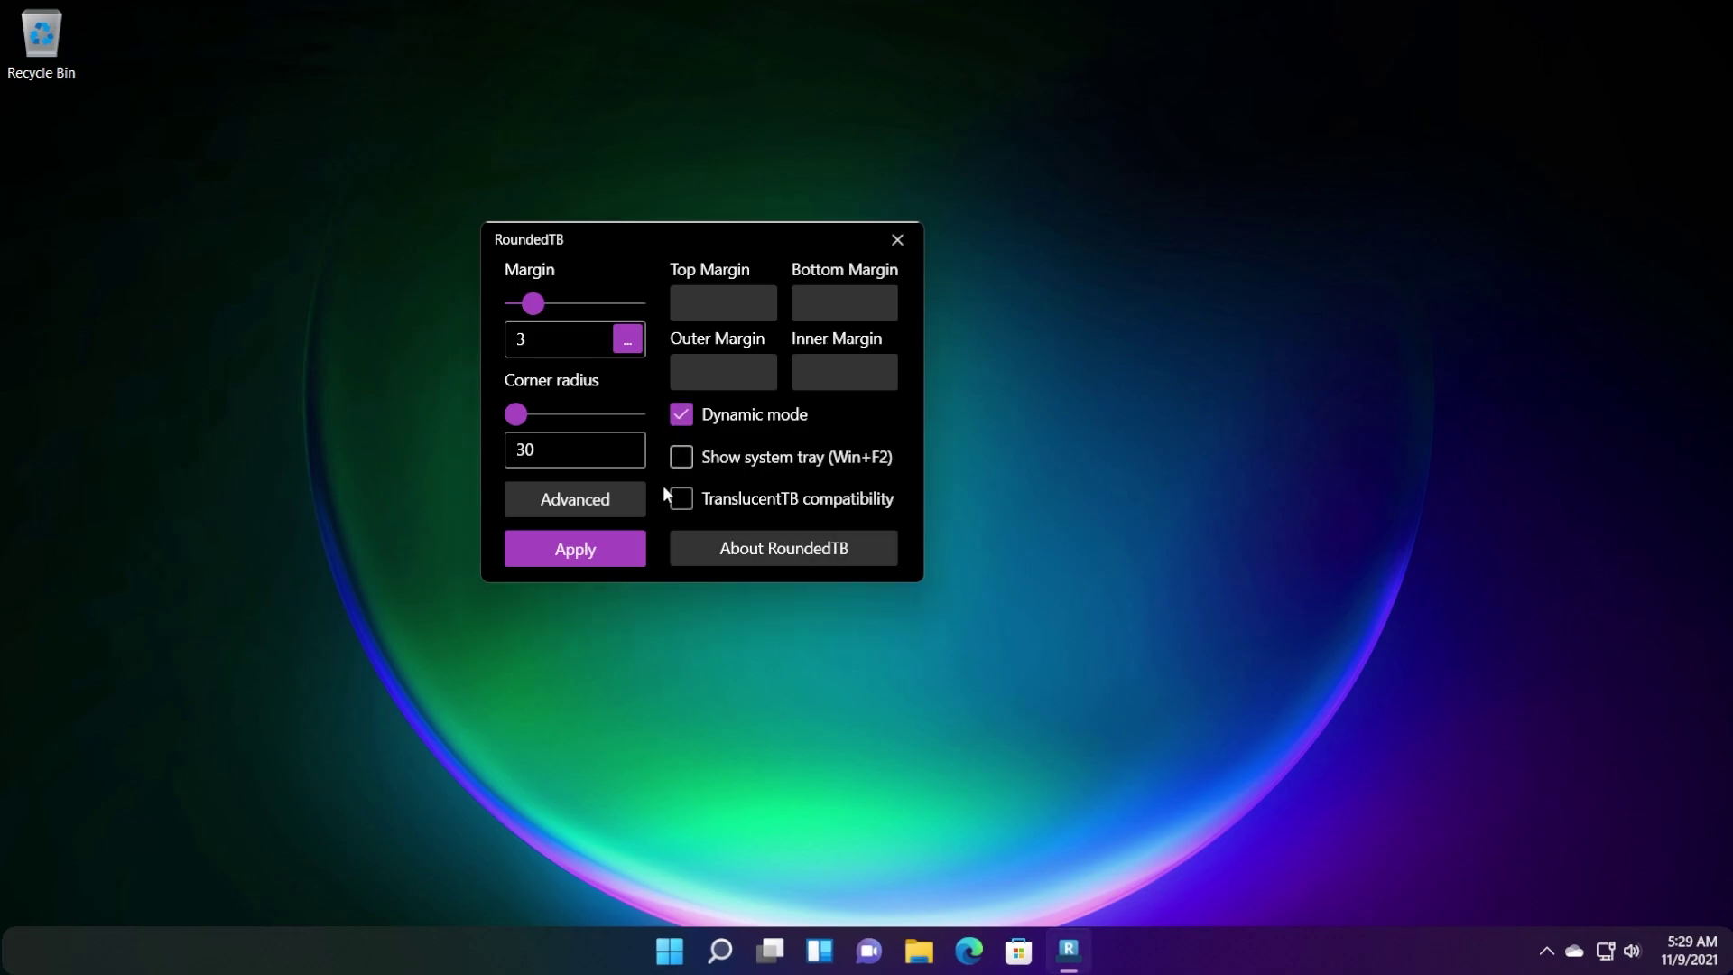
{"action": "left_click", "coordinate": [619, 547]}
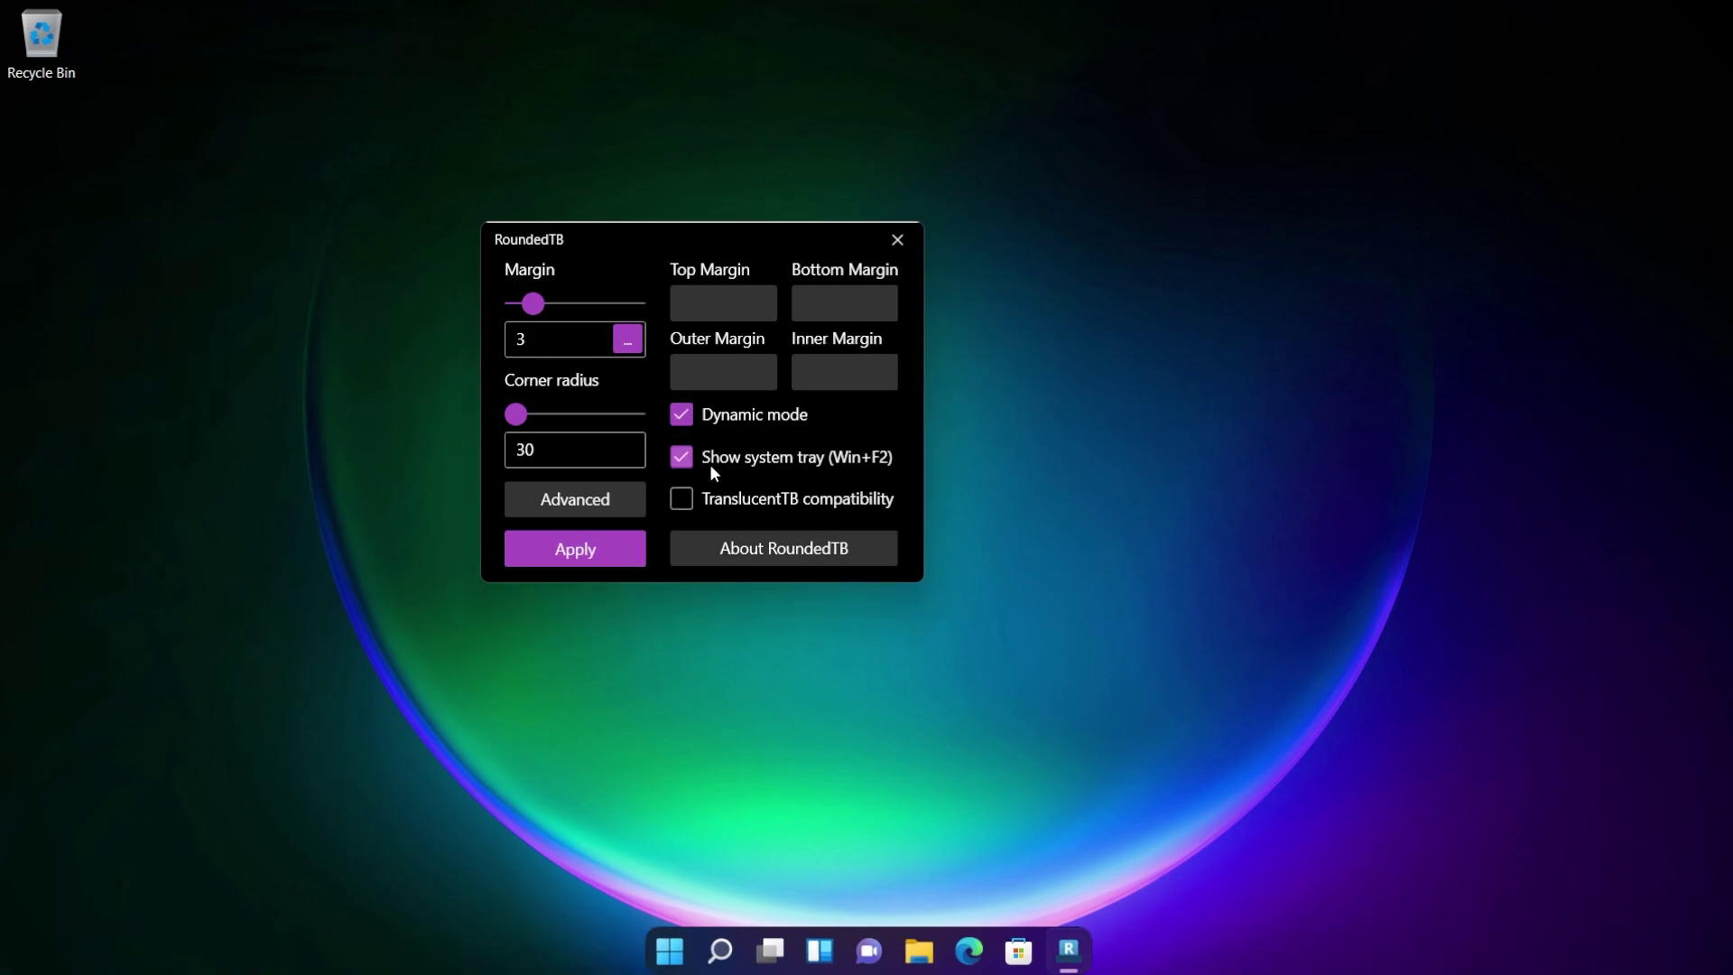
Apply the system tray setting, check the hidden tray icons, and close RoundedTB.
{"action": "left_click", "coordinate": [610, 552]}
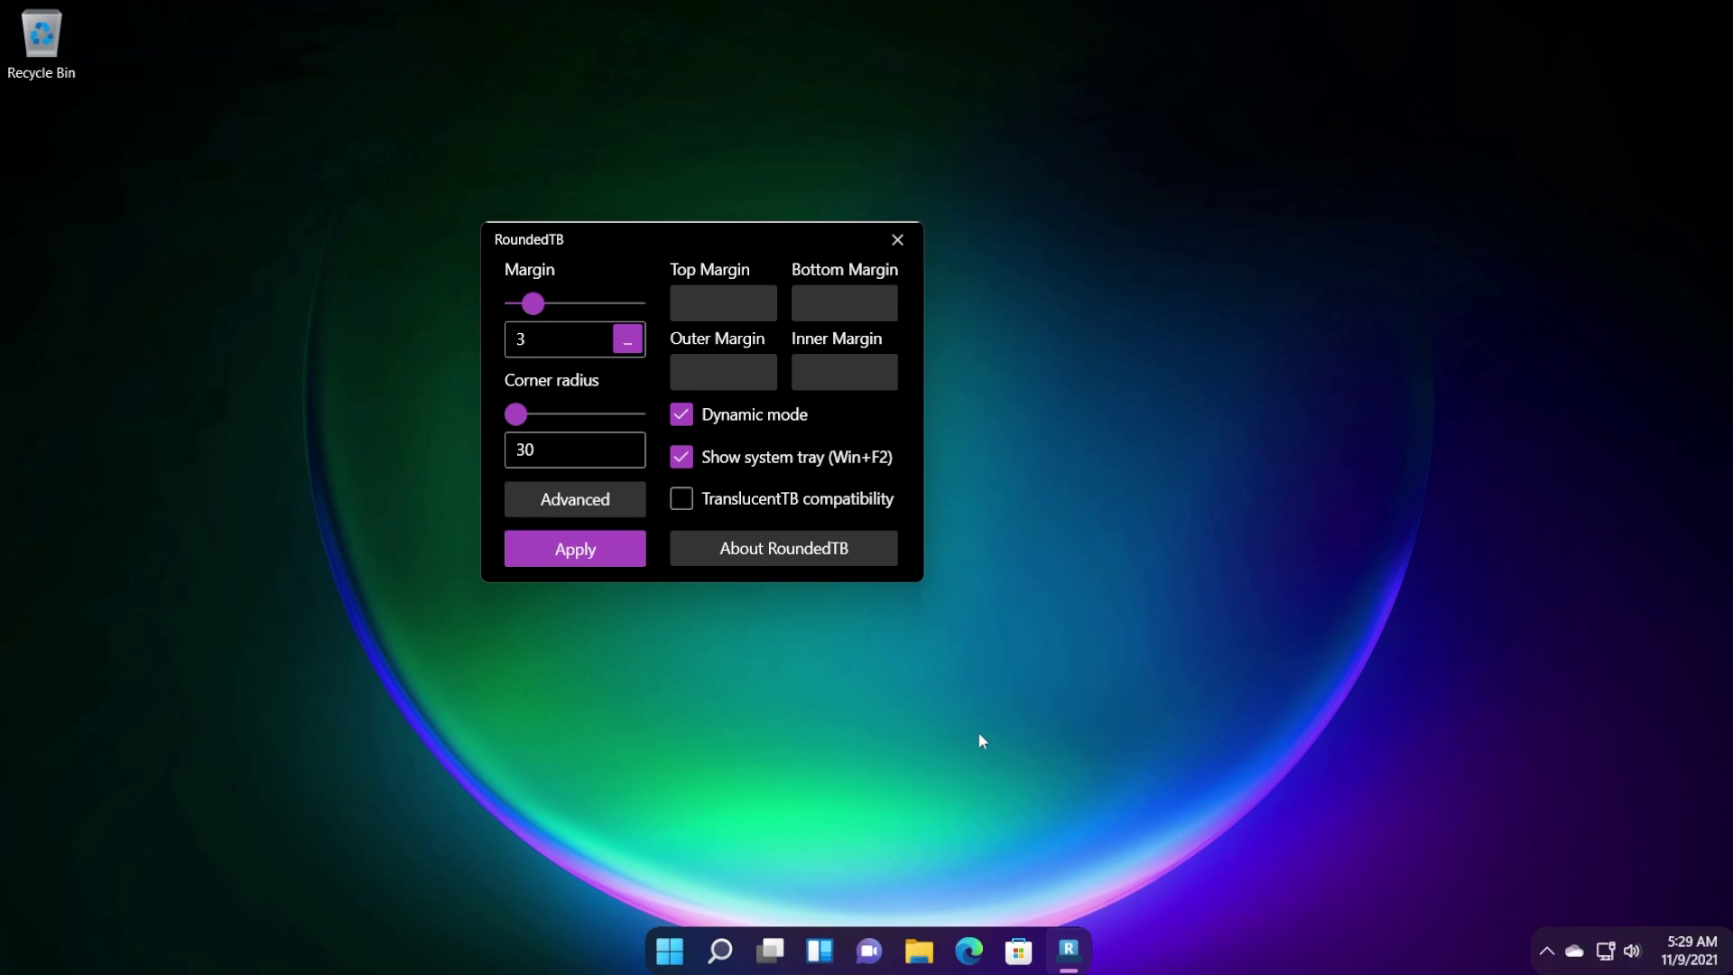
{"action": "left_click", "coordinate": [1546, 950]}
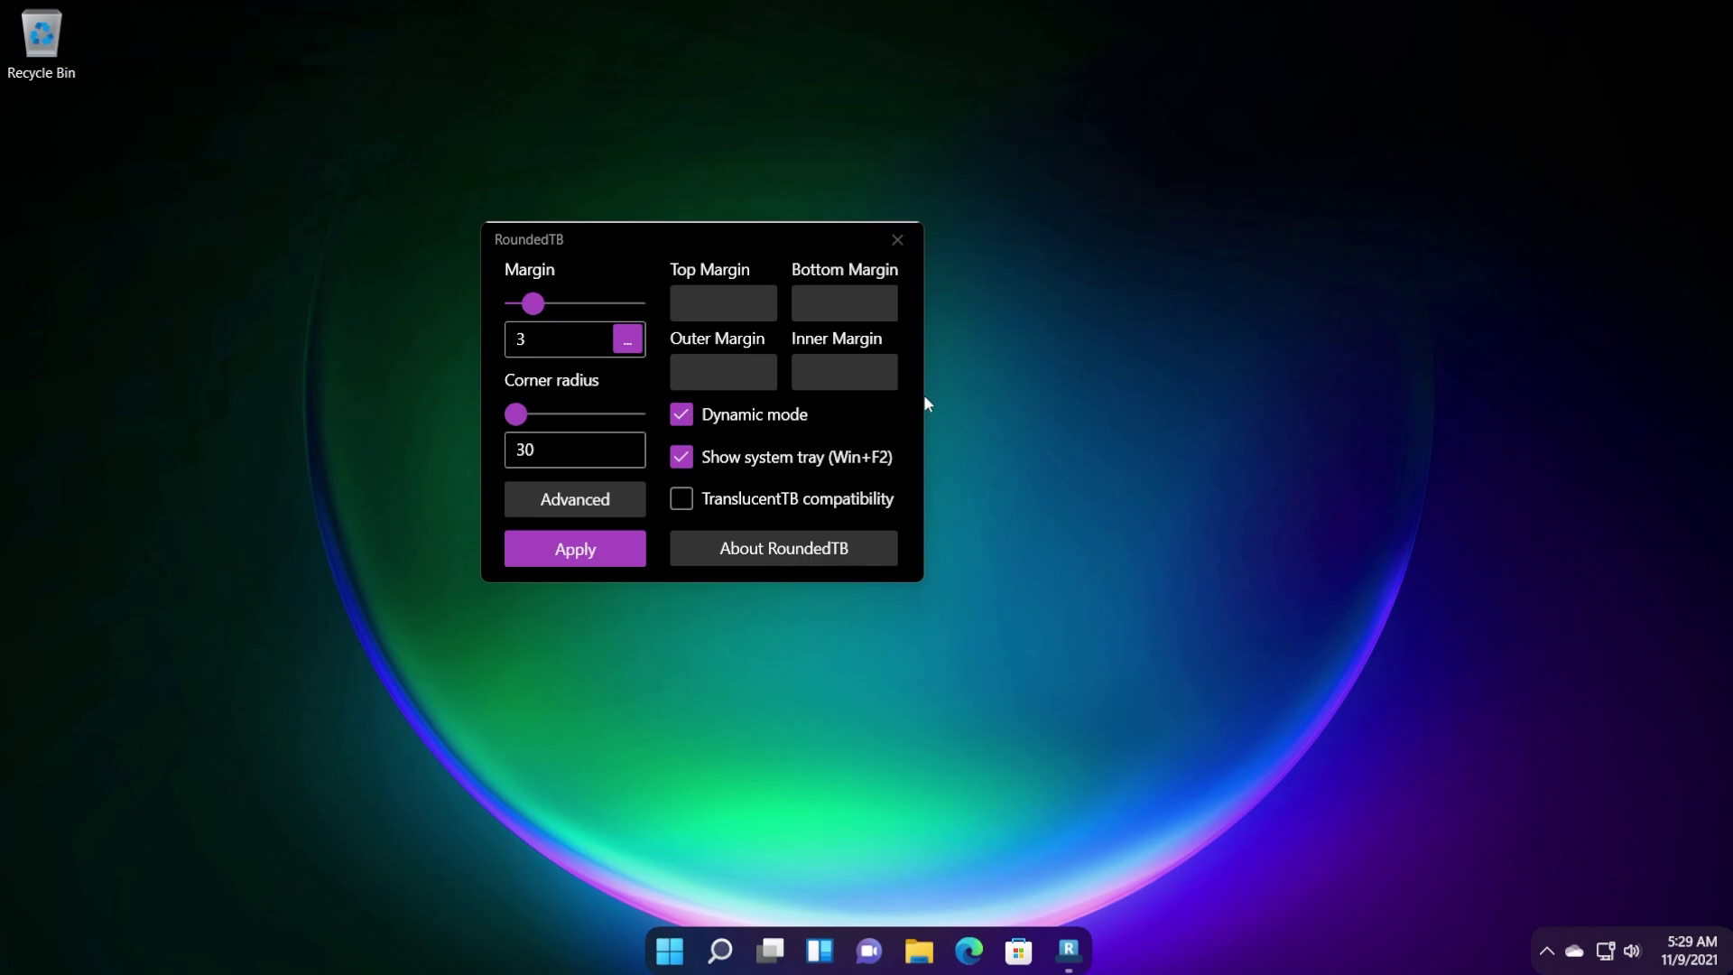
{"action": "left_click", "coordinate": [900, 249]}
Show the hidden tray icons flyout above the floating tray section.
{"action": "left_click", "coordinate": [1546, 950]}
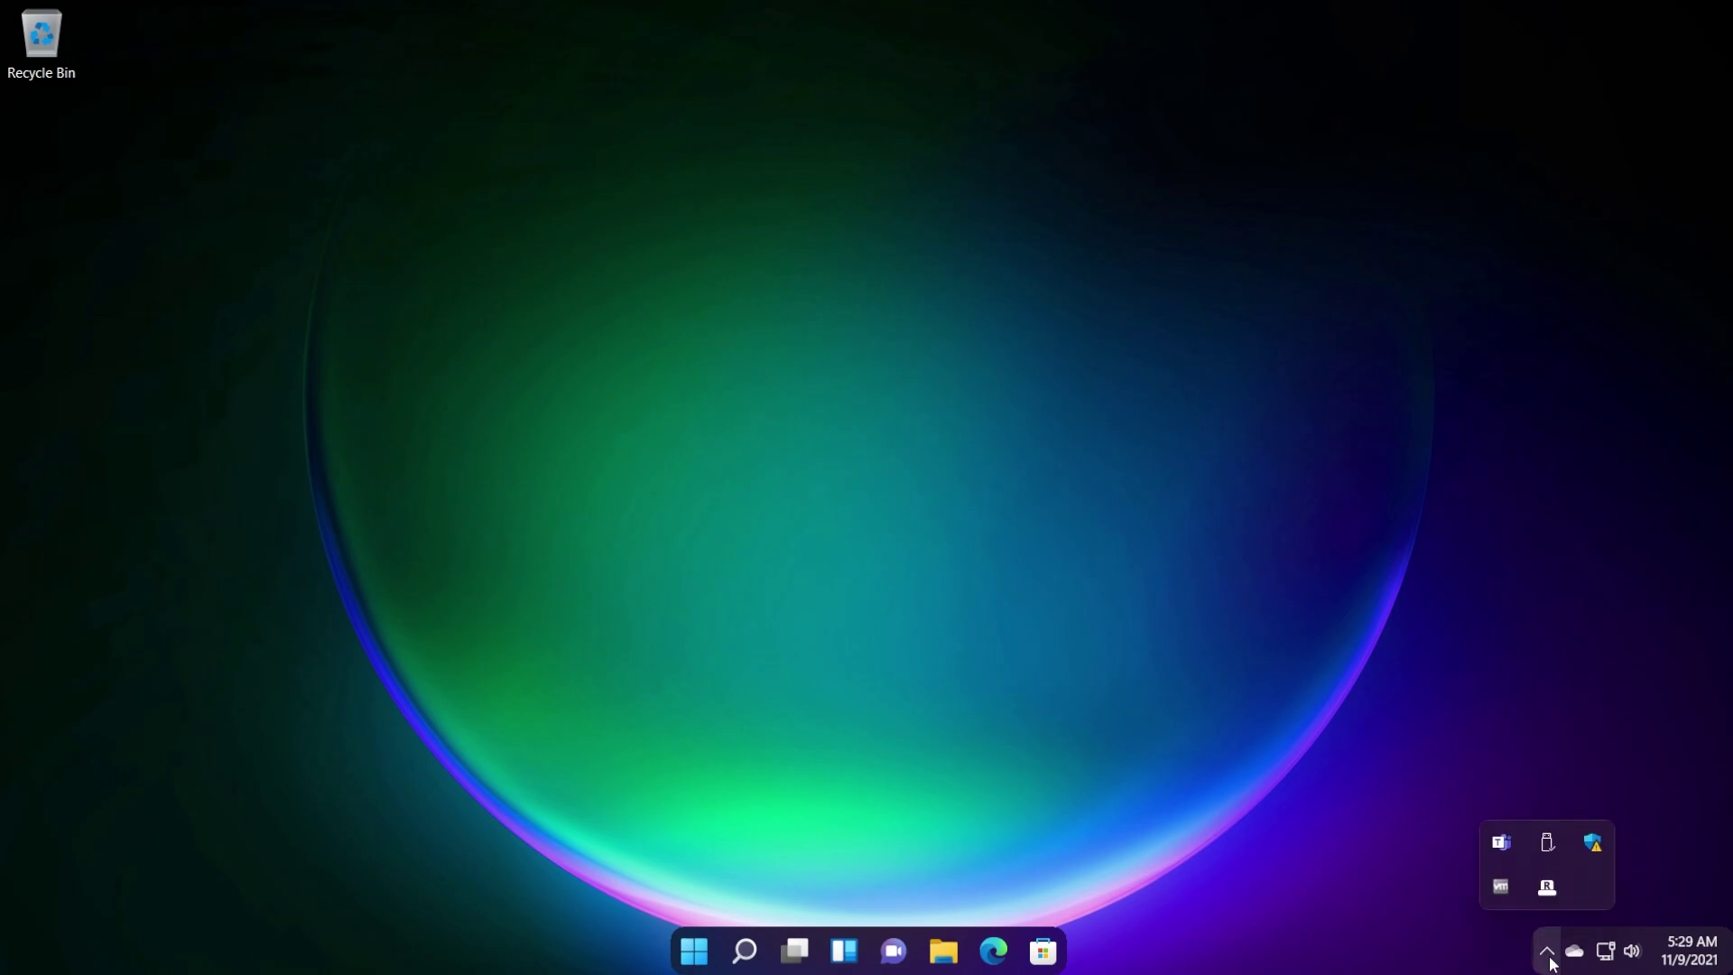